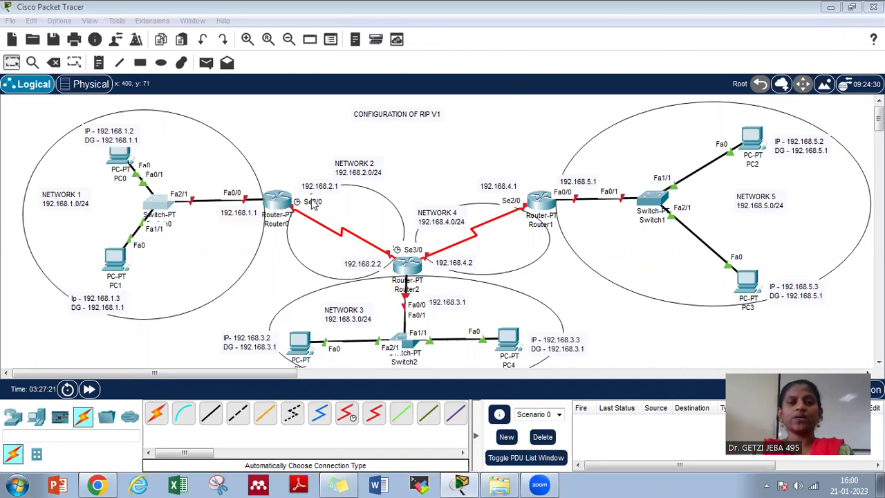
# Open PC0's IP configuration and set its static IPv4 address to 192.168.1.2.
pyautogui.click(121, 158)
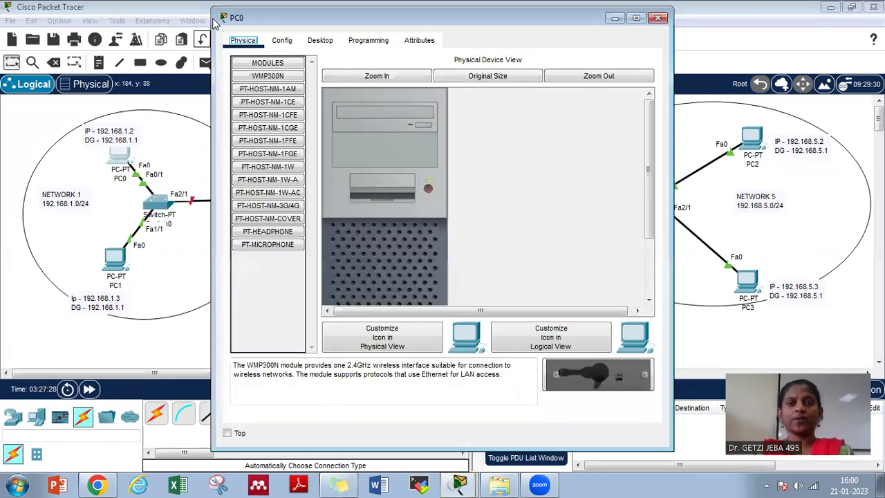
pyautogui.moveTo(235, 20); pyautogui.dragTo(313, 77)
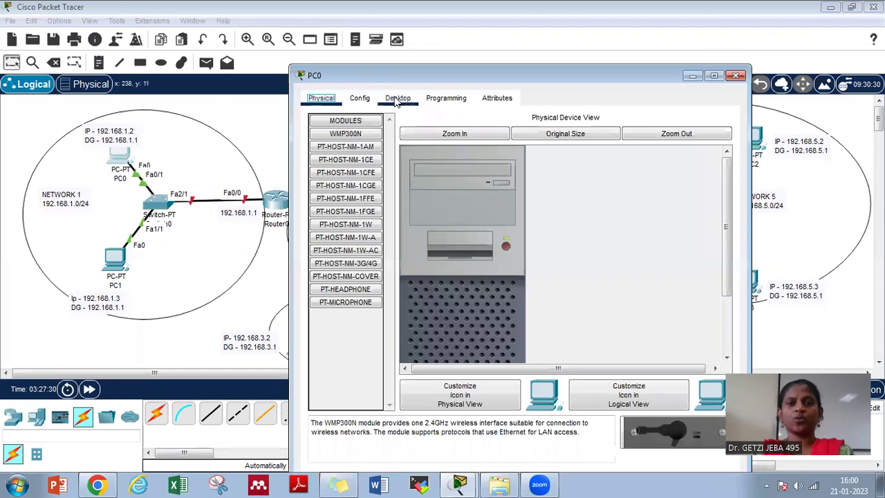
pyautogui.click(396, 99)
pyautogui.click(360, 139)
pyautogui.click(484, 188)
pyautogui.write('192.168')
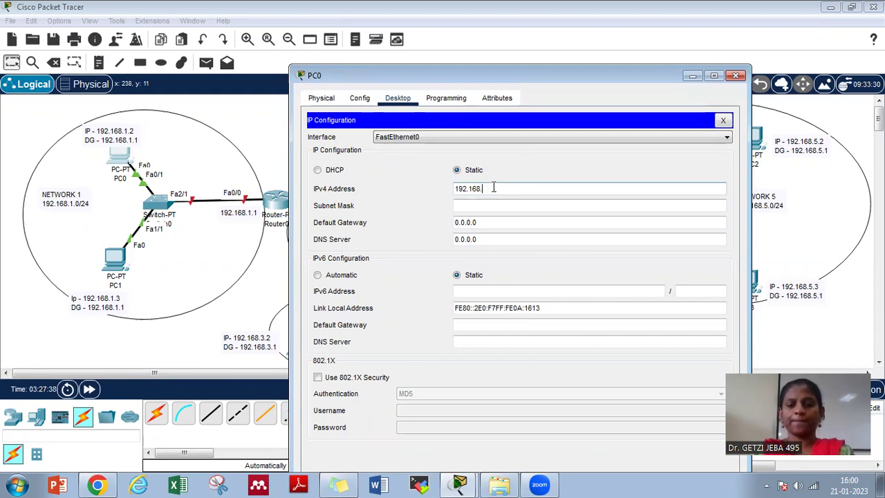
pyautogui.write('.1.2')
# Apply the subnet mask 255.255.255.0 on PC0, set its default gateway to 192.168.1.1, and close its window.
pyautogui.press('Tab')
pyautogui.press('Tab')
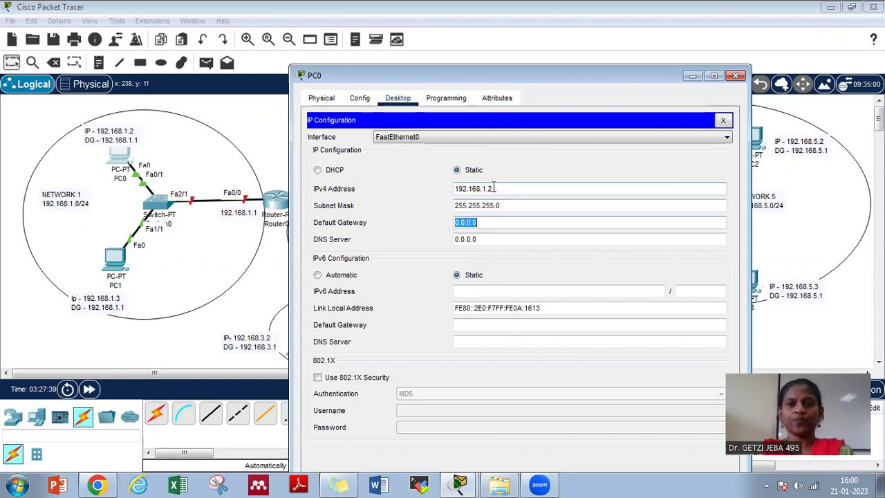
pyautogui.write('192.168.1.1')
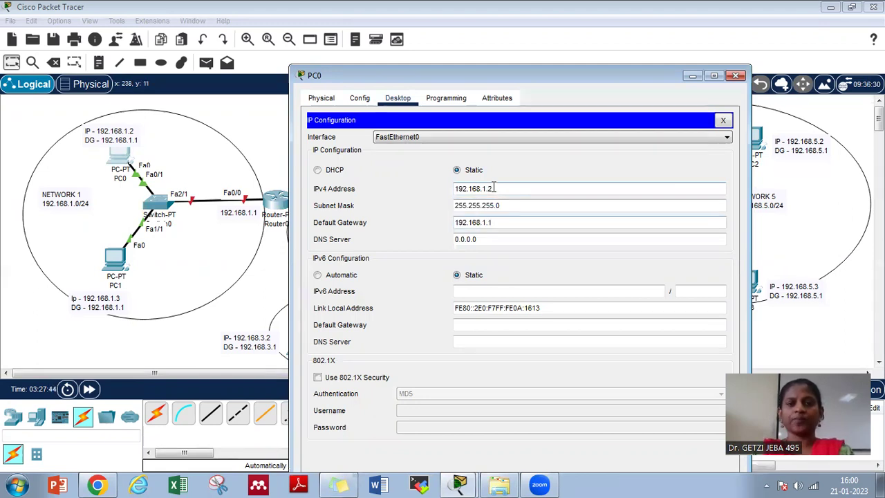
pyautogui.click(723, 120)
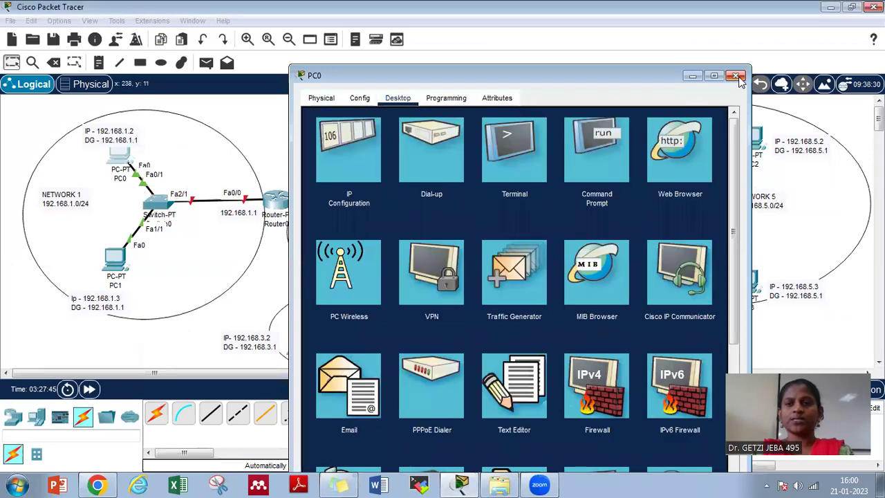
pyautogui.click(736, 76)
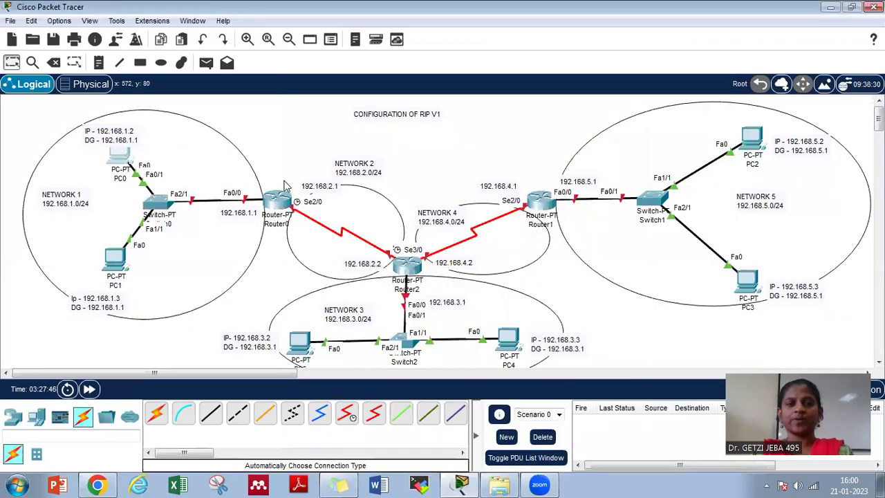
# Open PC1's IP configuration and set its static IPv4 address to 192.168.1.3.
pyautogui.click(116, 260)
pyautogui.click(320, 40)
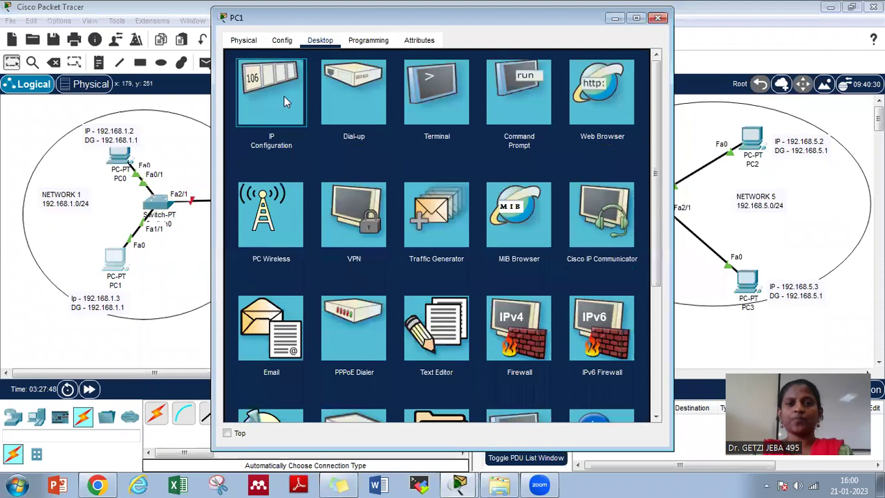
pyautogui.click(284, 96)
pyautogui.click(397, 131)
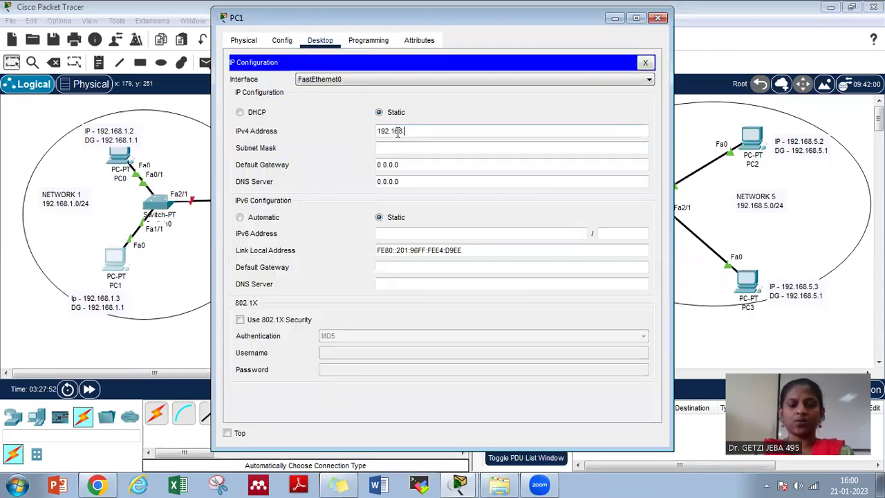
pyautogui.write('192.168.1.3')
# Apply the subnet mask 255.255.255.0 on PC1, set its default gateway to 192.168.1.1, and close its window.
pyautogui.press('Tab')
pyautogui.press('Tab')
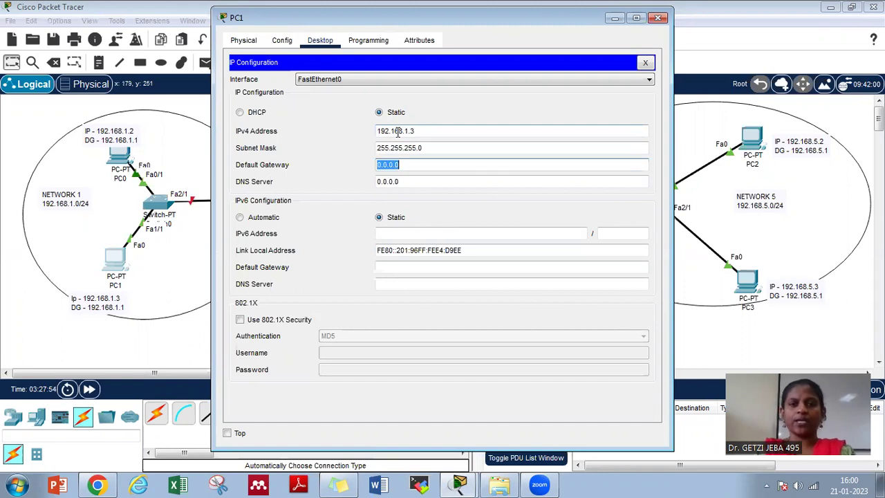
pyautogui.write('192.168.1.1')
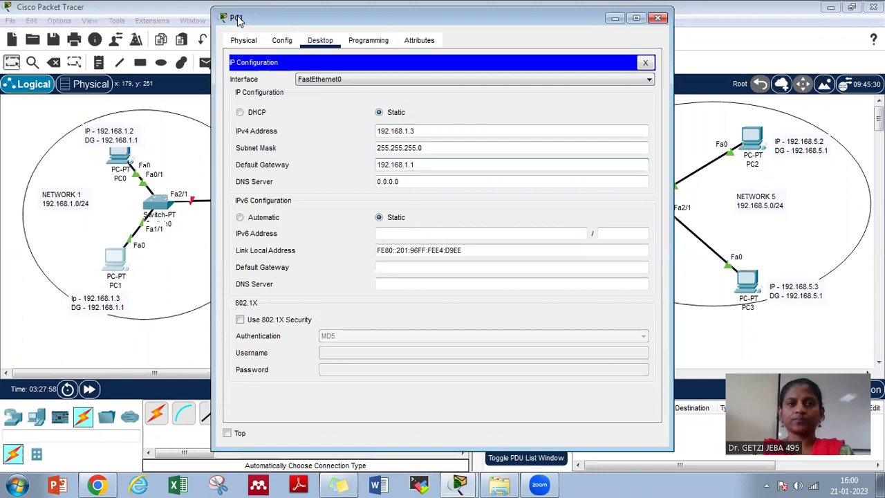
pyautogui.moveTo(242, 19); pyautogui.dragTo(272, 122)
pyautogui.click(688, 122)
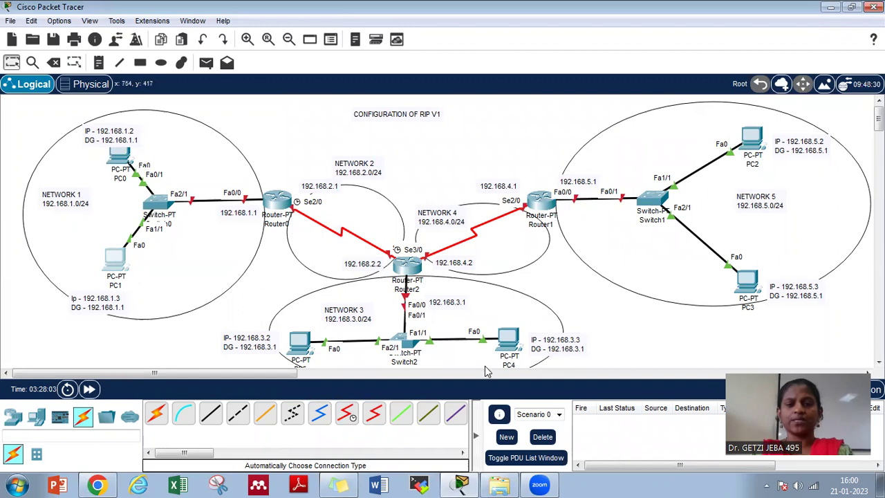
# Open the IP configuration of PC5 in Network 3 and set its static IPv4 address to 192.168.3.2.
pyautogui.click(302, 342)
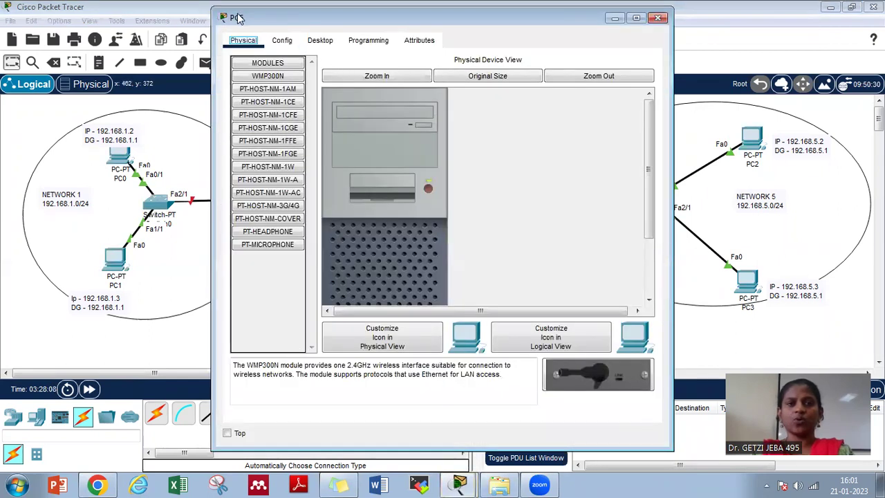
pyautogui.moveTo(239, 21); pyautogui.dragTo(466, 78)
pyautogui.click(548, 97)
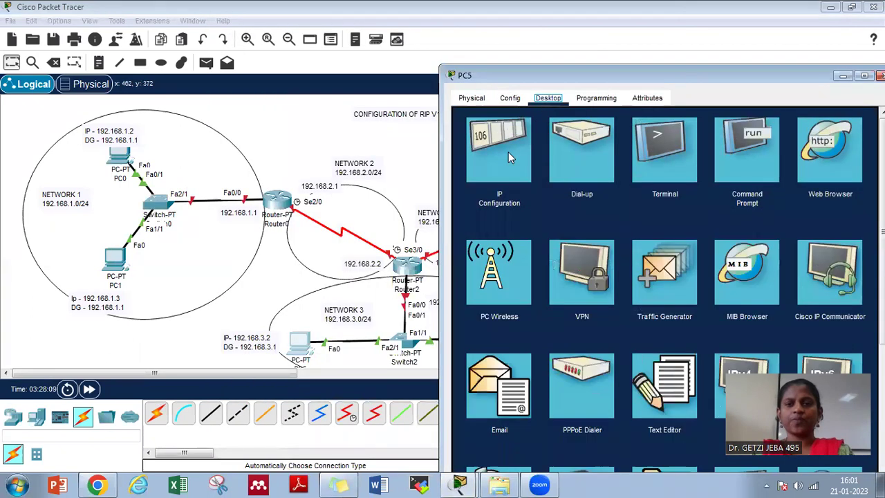
pyautogui.click(508, 152)
pyautogui.click(628, 189)
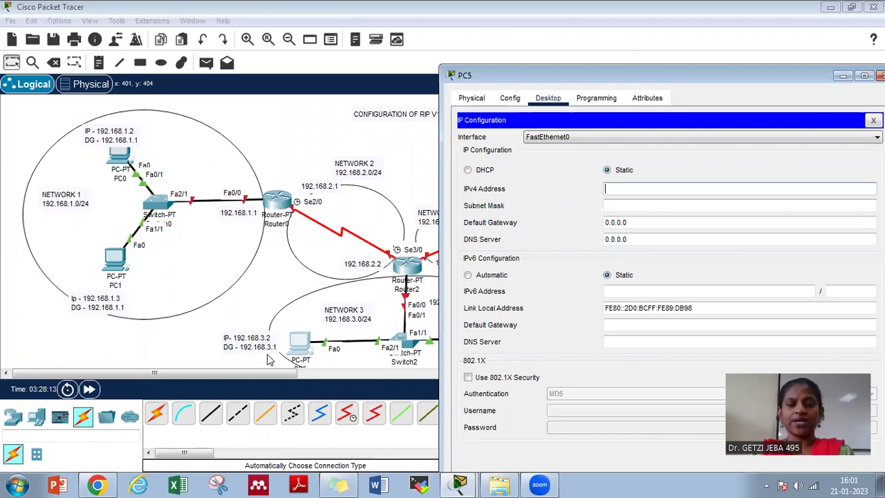
pyautogui.click(622, 187)
pyautogui.write('192')
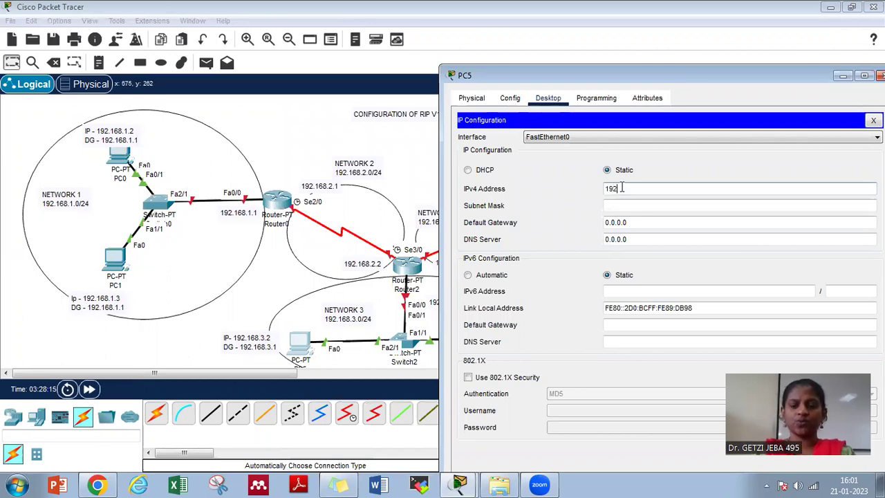
pyautogui.write('.168.3.2')
# Apply the subnet mask 255.255.255.0 on PC5, set its default gateway to 192.168.3.1, and return to the topology.
pyautogui.press('Tab')
pyautogui.press('Tab')
pyautogui.write('192')
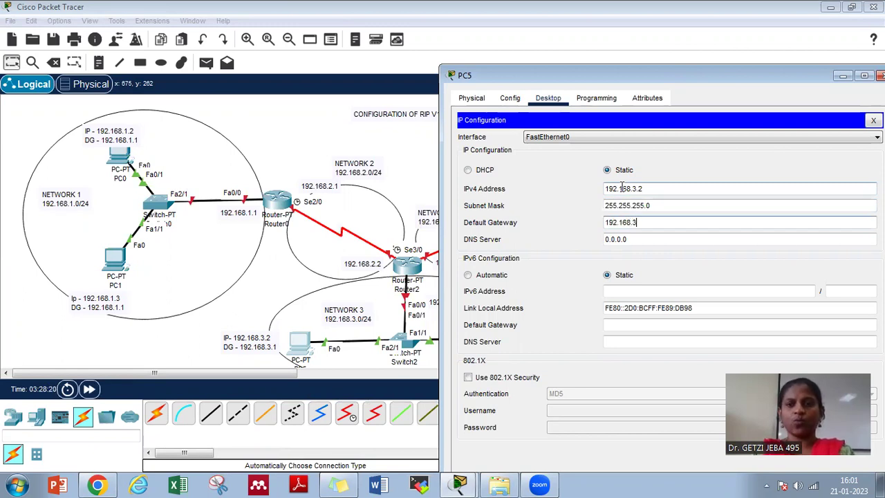
pyautogui.click(873, 120)
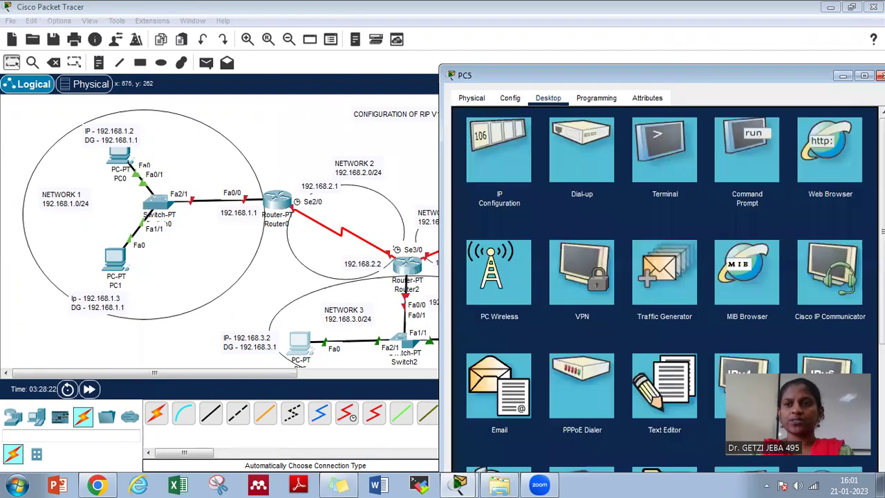
pyautogui.click(459, 485)
# Open PC4's IP configuration and set its static IPv4 address to 192.168.3.3.
pyautogui.click(508, 337)
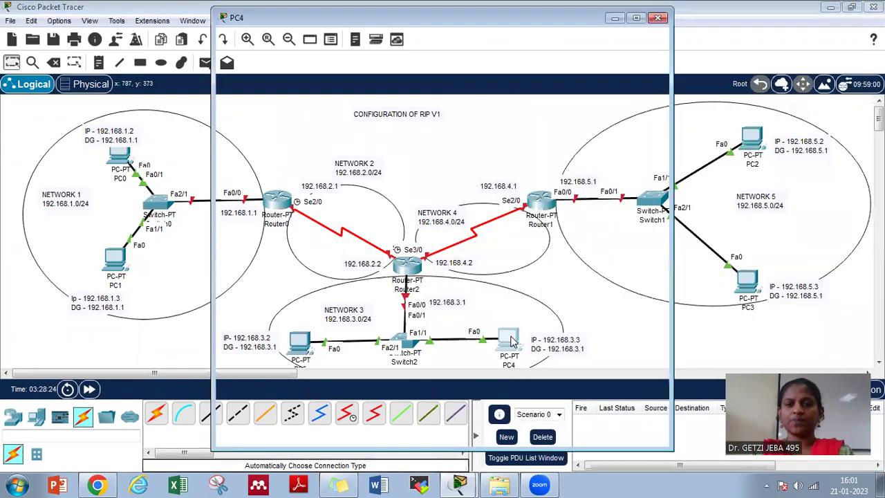
pyautogui.click(320, 40)
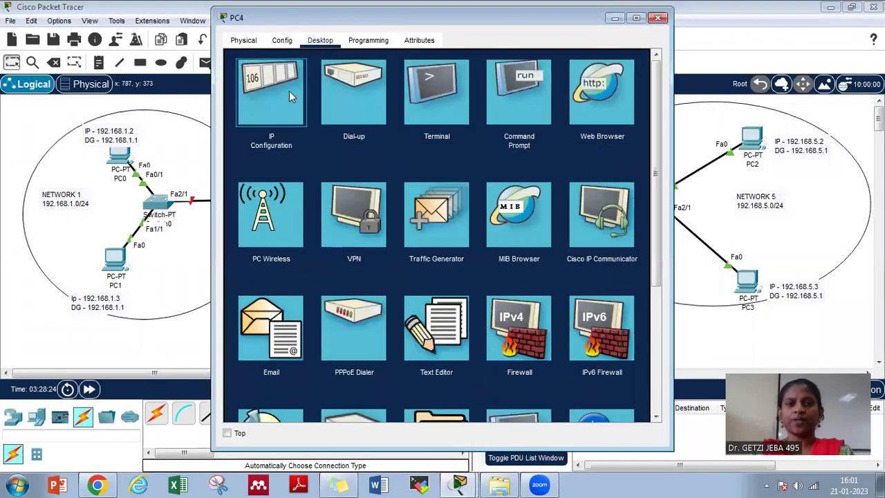
pyautogui.click(289, 91)
pyautogui.click(416, 128)
pyautogui.write('192.168.3.3')
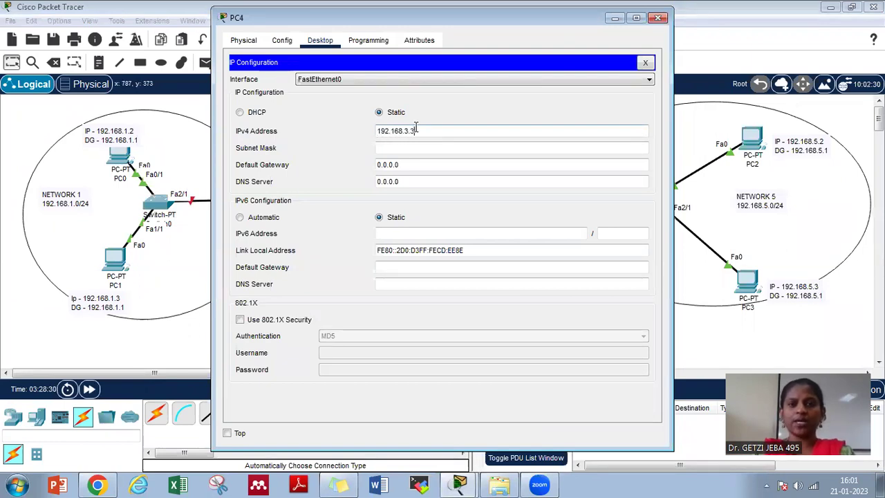
# Apply the subnet mask 255.255.255.0 on PC4, set its default gateway to 192.168.3.1, and close its window.
pyautogui.press('Tab')
pyautogui.press('Tab')
pyautogui.write('192')
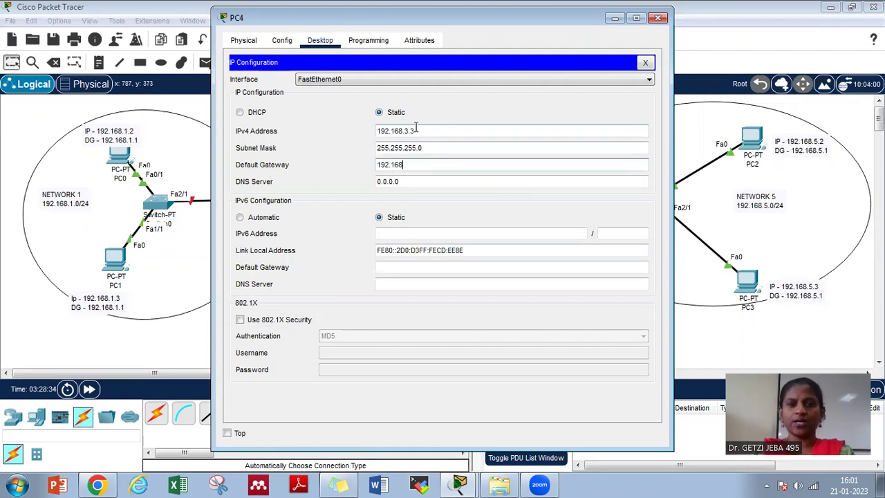
pyautogui.write('.168.3.1')
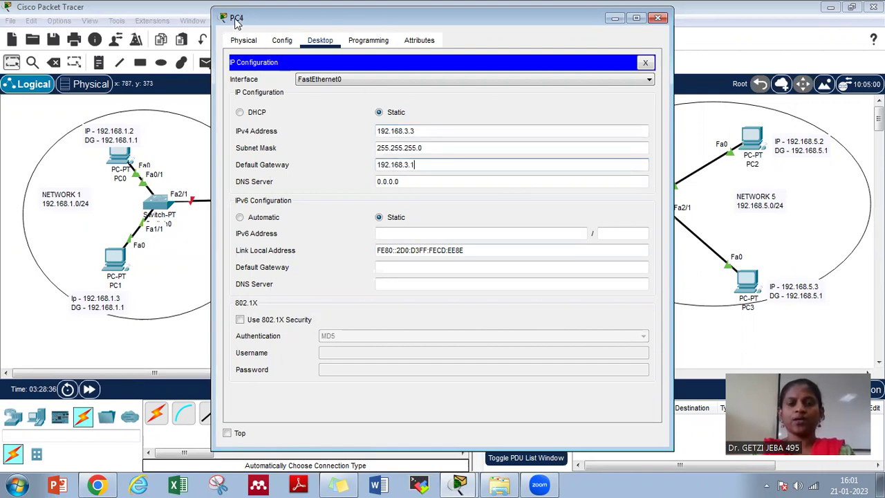
pyautogui.moveTo(233, 19); pyautogui.dragTo(234, 80)
pyautogui.click(661, 80)
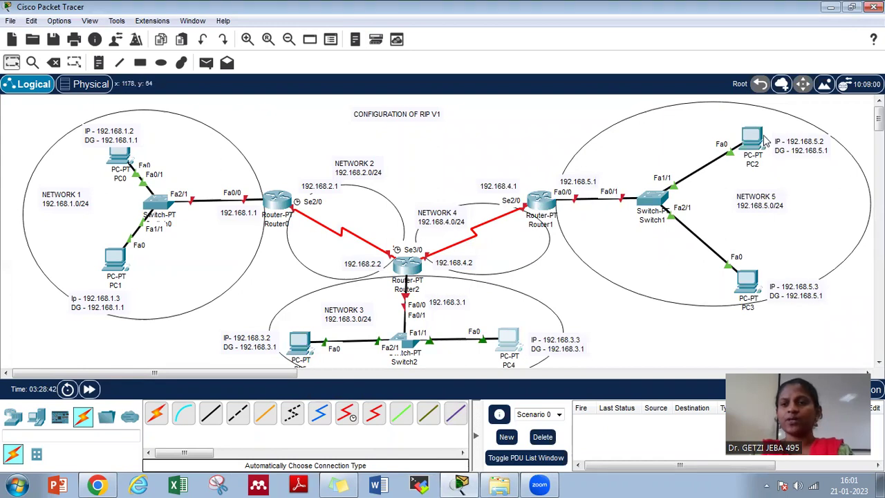
# Open PC2's IP configuration and set its static IPv4 address to 192.168.5.2.
pyautogui.click(755, 136)
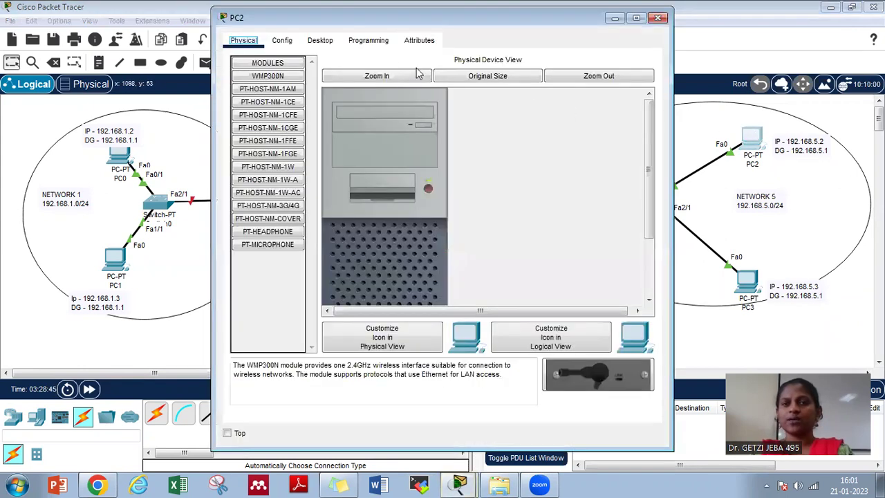
pyautogui.click(319, 40)
pyautogui.click(272, 96)
pyautogui.click(387, 134)
pyautogui.write('192.168.5.2')
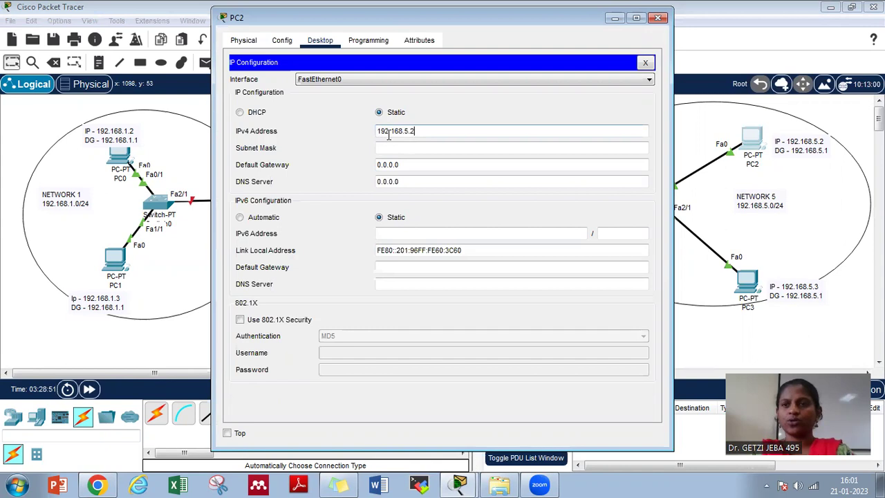
# Apply the subnet mask 255.255.255.0 on PC2, set its default gateway to 192.168.5.1, and close its window.
pyautogui.press('Tab')
pyautogui.press('Tab')
pyautogui.write('192')
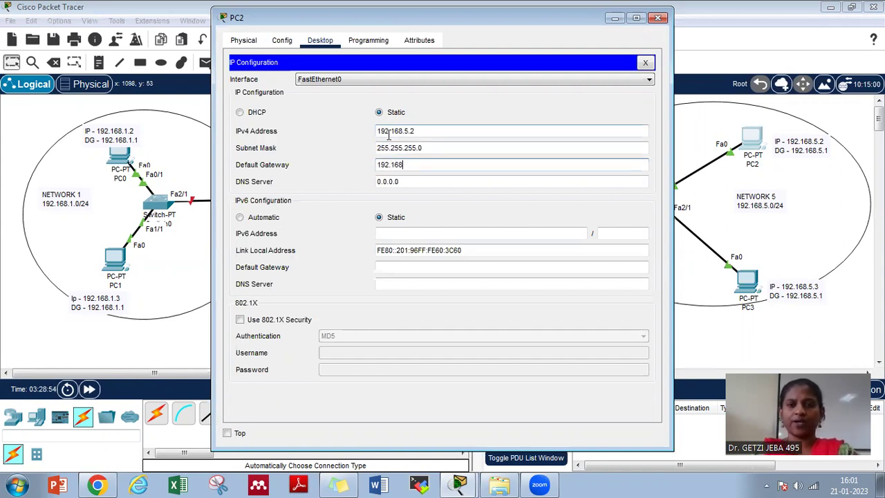
pyautogui.write('.168.5.1')
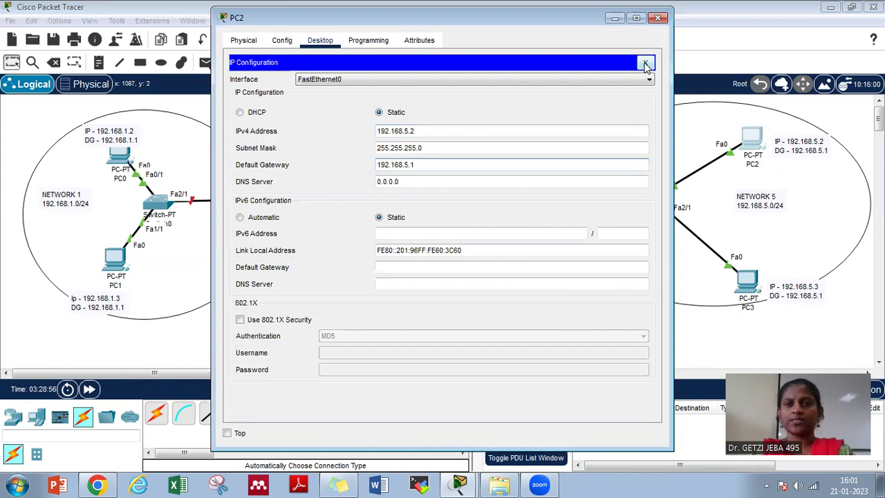
pyautogui.click(645, 62)
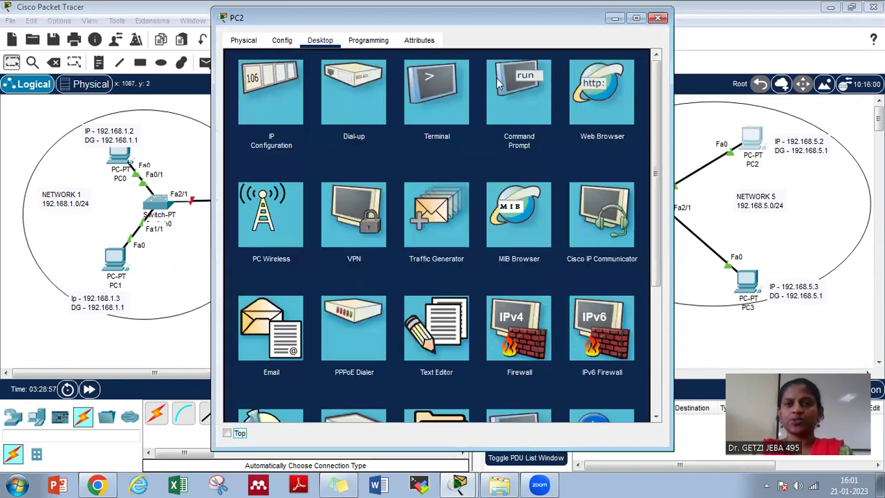
pyautogui.moveTo(260, 29); pyautogui.dragTo(261, 71)
pyautogui.click(659, 61)
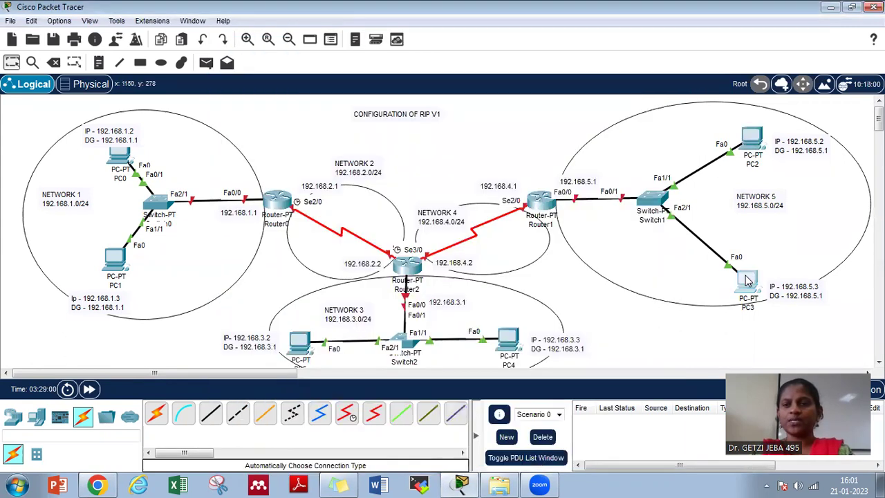
# Open PC3's IP configuration and set its static IPv4 address to 192.168.5.3.
pyautogui.click(747, 279)
pyautogui.click(320, 41)
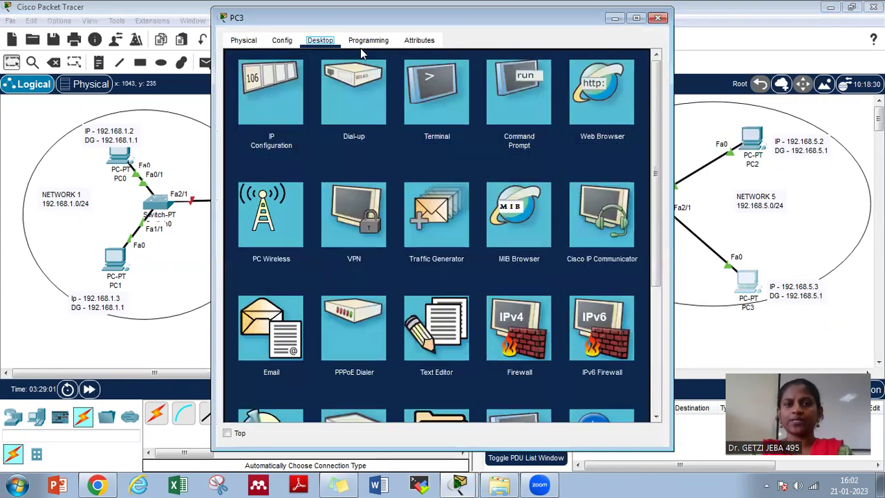
pyautogui.click(297, 81)
pyautogui.write('192.168.5.')
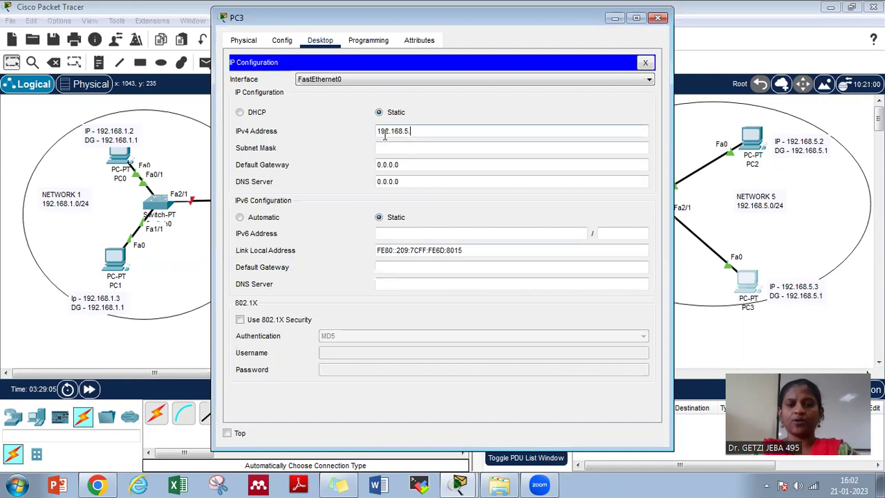
# Apply the subnet mask 255.255.255.0 on PC3 and set its default gateway to 192.168.5.1.
pyautogui.press('Tab')
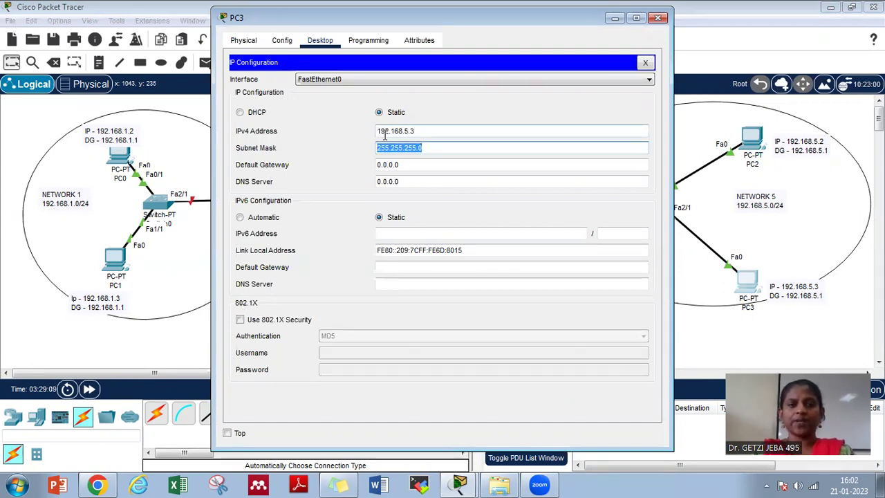
pyautogui.press('Tab')
pyautogui.write('192.168.5.1')
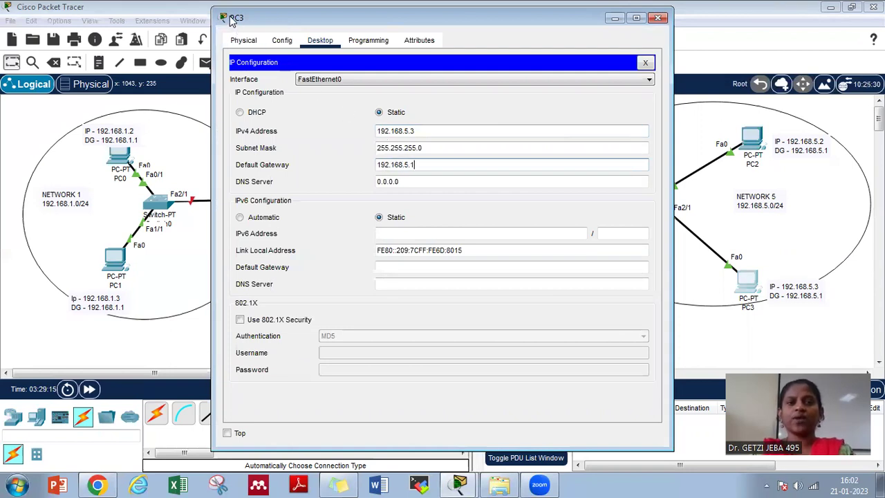
pyautogui.moveTo(233, 23); pyautogui.dragTo(227, 59)
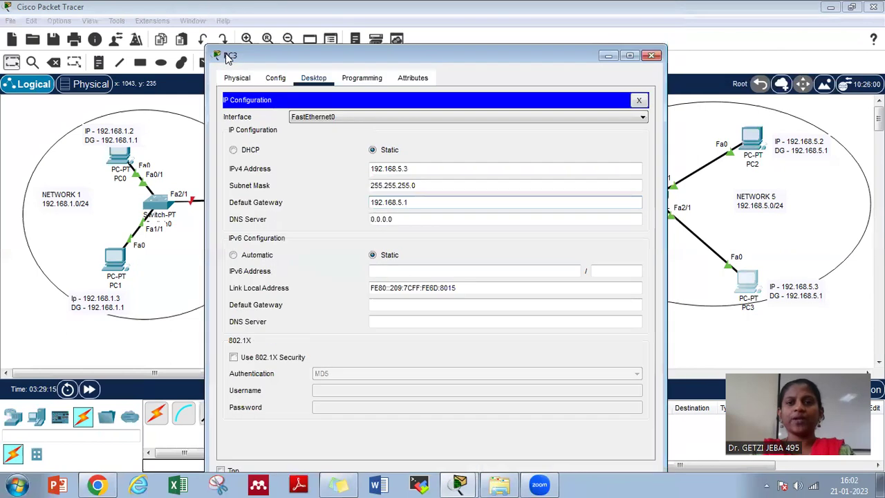
# Close PC3's IP configuration and its window, and open Router0's command-line interface.
pyautogui.click(639, 101)
pyautogui.click(651, 55)
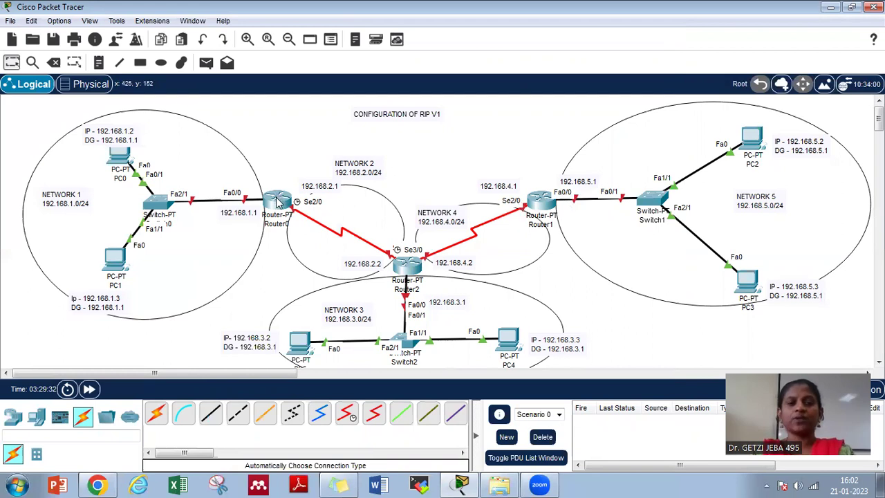
pyautogui.moveTo(277, 200)
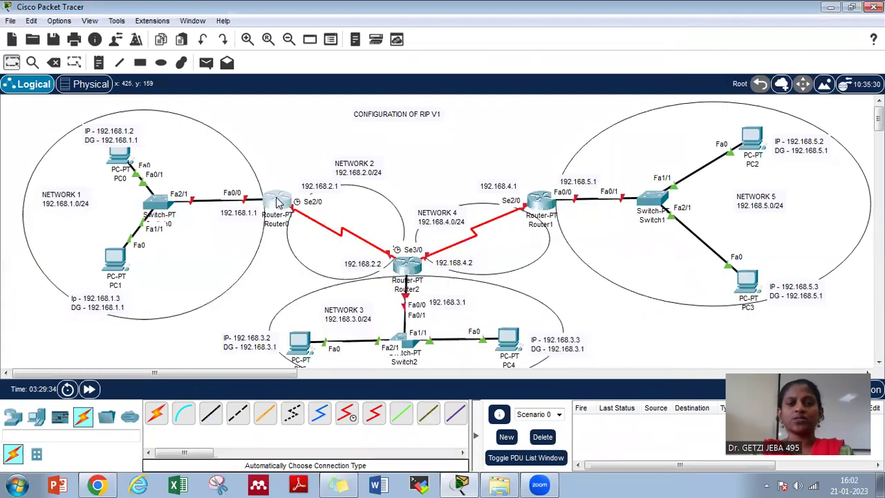
pyautogui.click(277, 200)
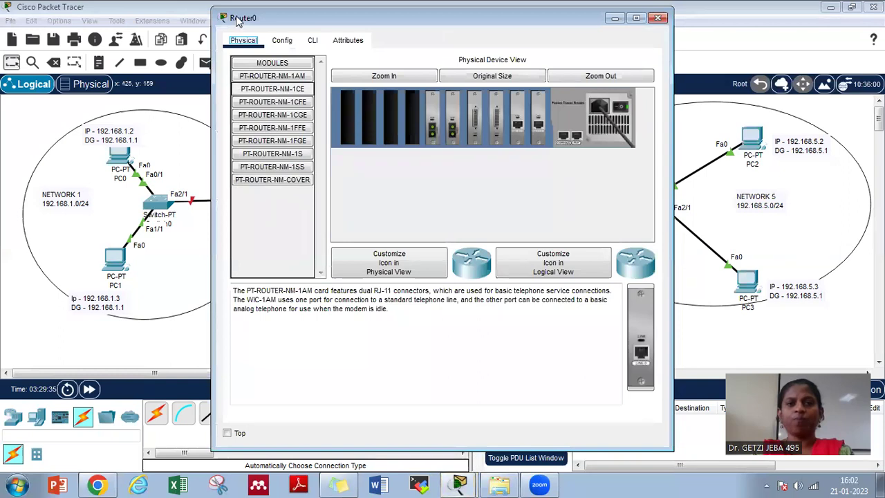
pyautogui.moveTo(237, 21); pyautogui.dragTo(449, 66)
pyautogui.click(524, 84)
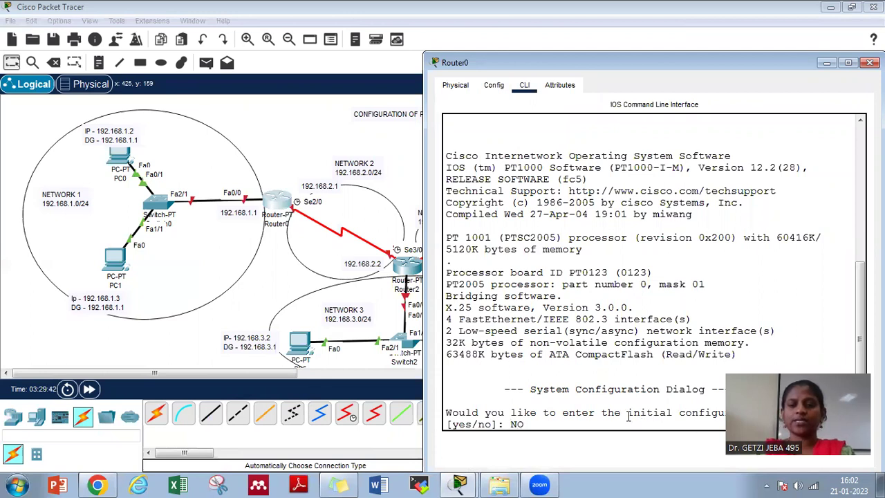
# Decline Router0's initial configuration dialog and enter global configuration mode with EN and conf t.
pyautogui.press('Return')
pyautogui.press('Return')
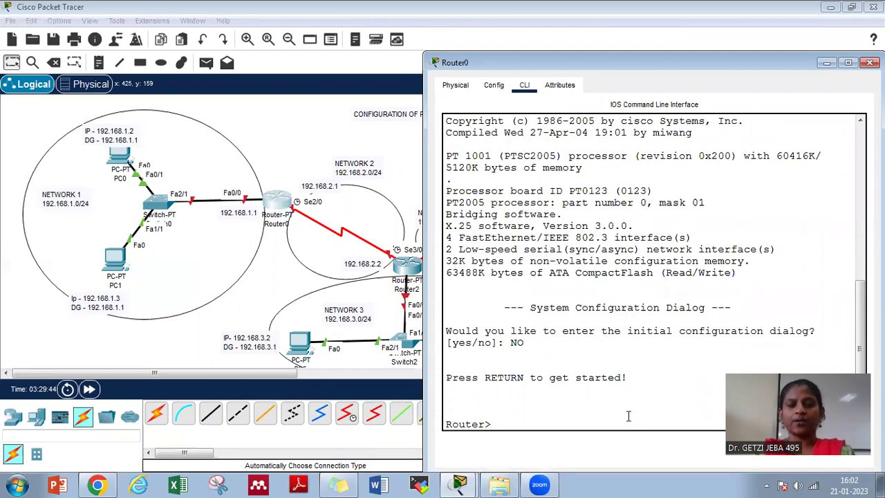
pyautogui.write('EN')
pyautogui.press('Return')
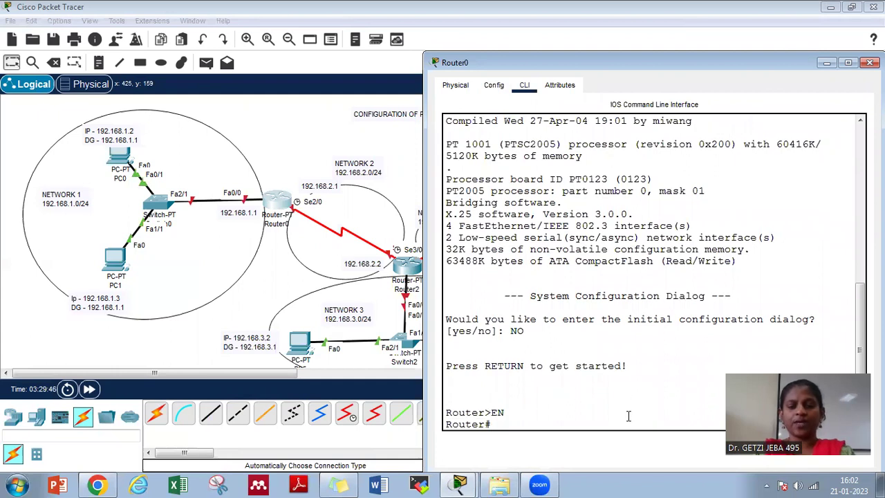
pyautogui.write('conf t')
pyautogui.press('Return')
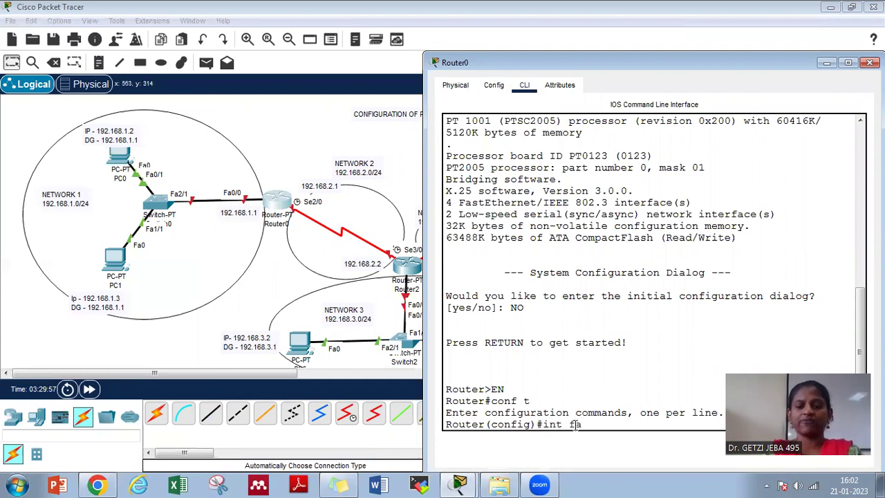
# Configure Router0's interface fa0/0 with IP address 192.168.1.1 and mask 255.255.255.0, and enable it with no shut.
pyautogui.write('/0')
pyautogui.press('Return')
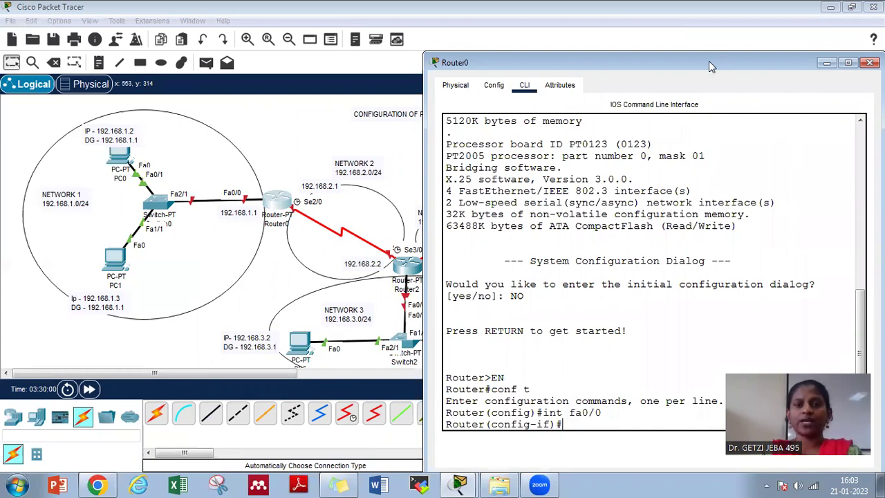
pyautogui.moveTo(709, 61); pyautogui.dragTo(620, 47)
pyautogui.write('ip a')
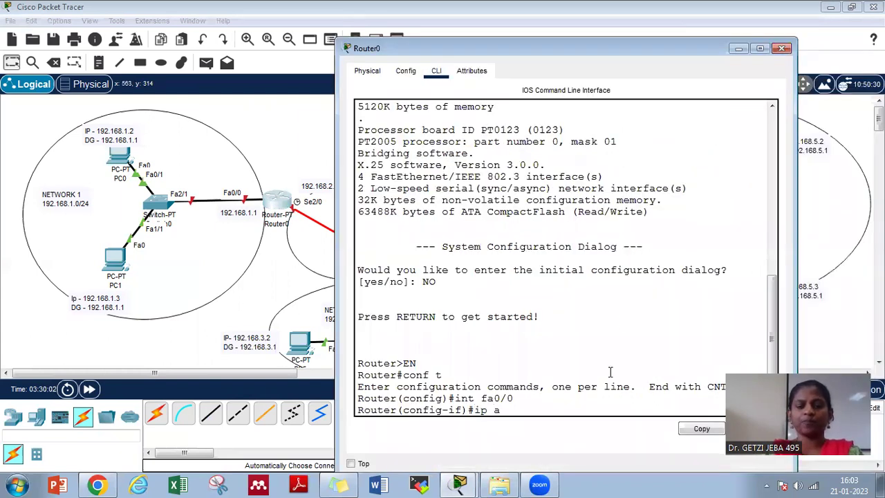
pyautogui.write('dd ')
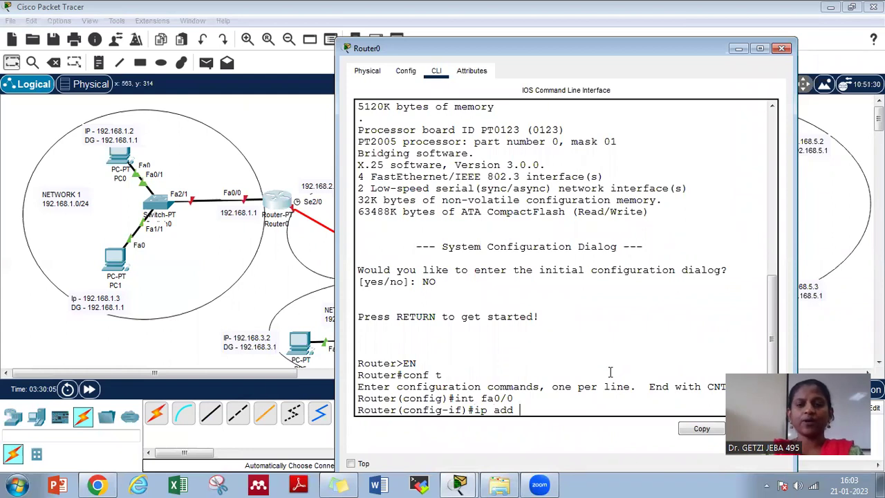
pyautogui.write('192')
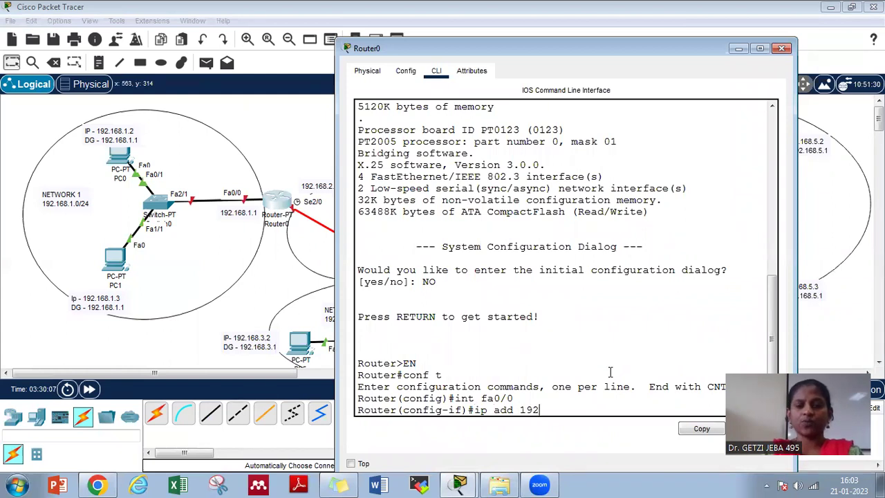
pyautogui.write('.168.1.1 255')
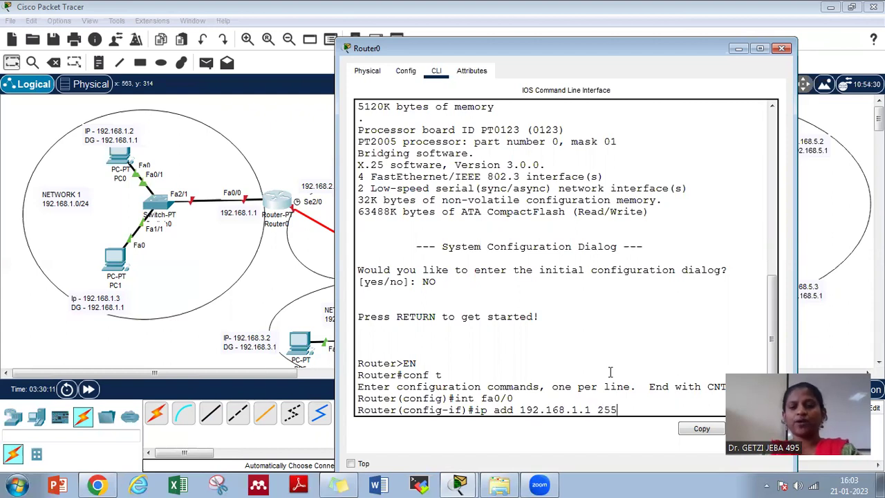
pyautogui.write('.255.255')
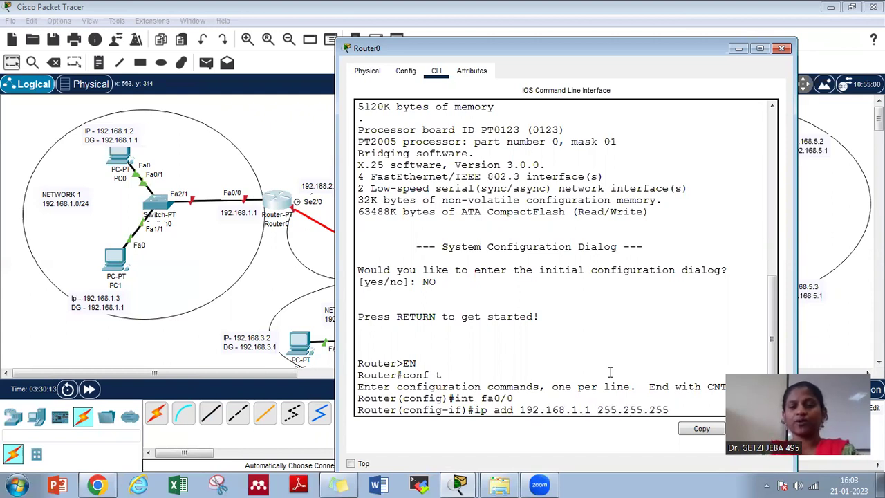
pyautogui.write('.0')
pyautogui.press('Return')
pyautogui.write('no shut')
pyautogui.press('Return')
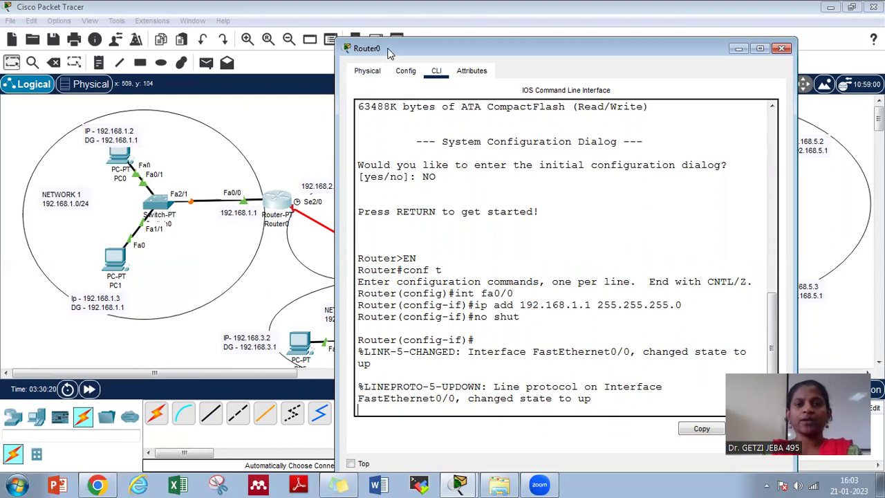
# Assign IP address 192.168.2.1 with mask 255.255.255.0 to Router0's serial interface se2/0.
pyautogui.moveTo(388, 52); pyautogui.dragTo(403, 53)
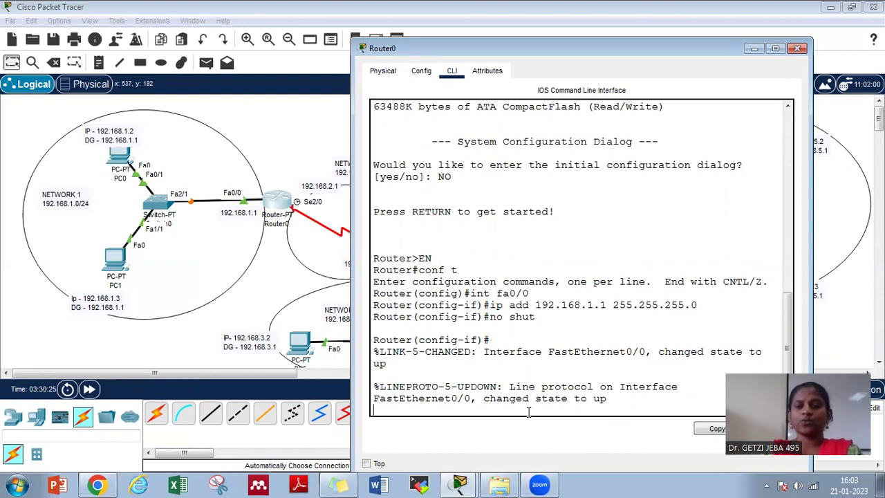
pyautogui.press('Return')
pyautogui.write('int')
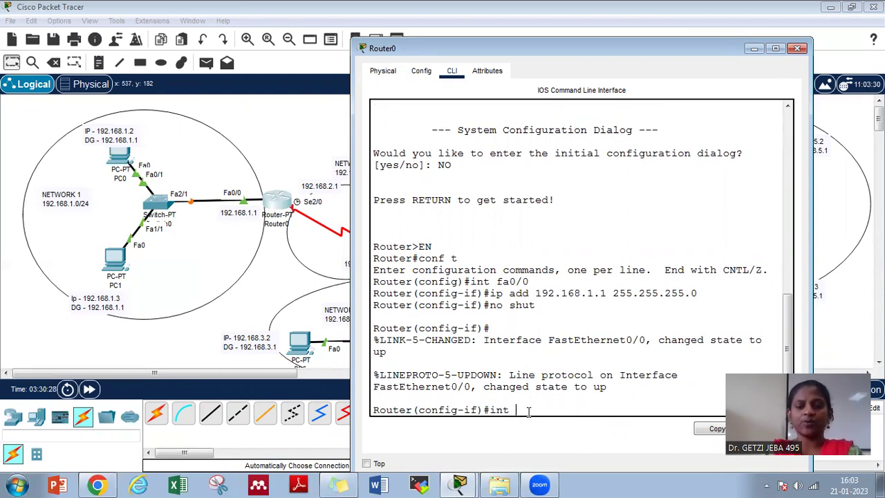
pyautogui.write(' se2/0')
pyautogui.press('Return')
pyautogui.write('ip add 192.168.2.1 255.255.255.')
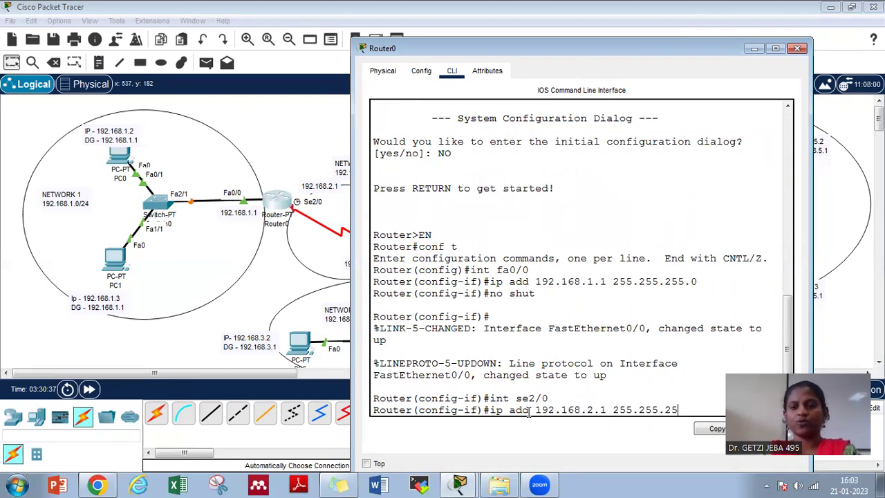
pyautogui.write('0')
pyautogui.press('Return')
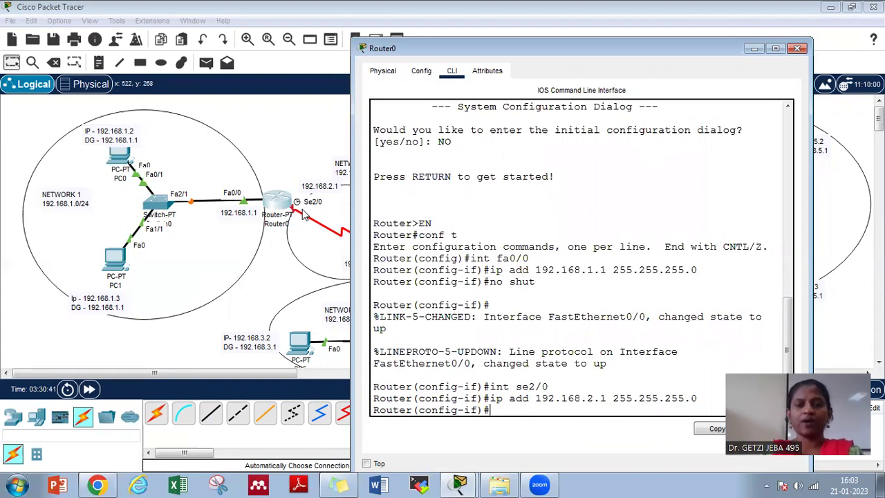
# Set the clock rate of Router0's se2/0 interface to 64000 and enable the interface with no shut.
pyautogui.write('cl rate')
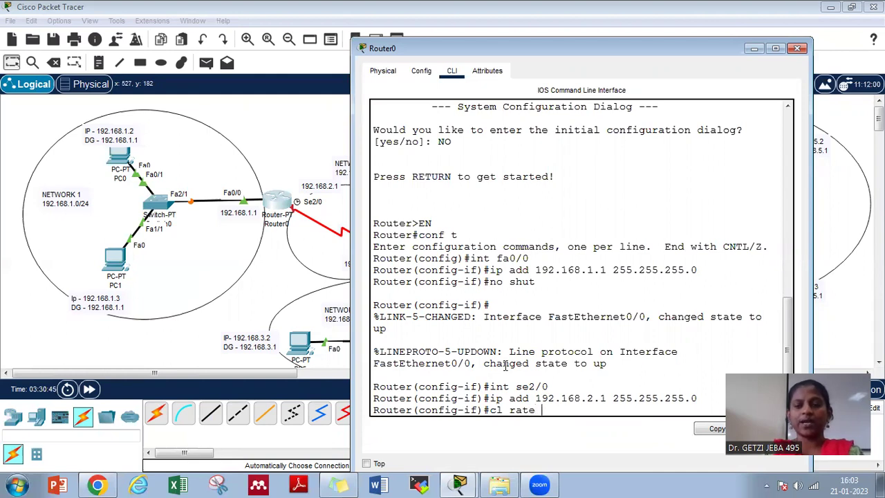
pyautogui.write(' 64000')
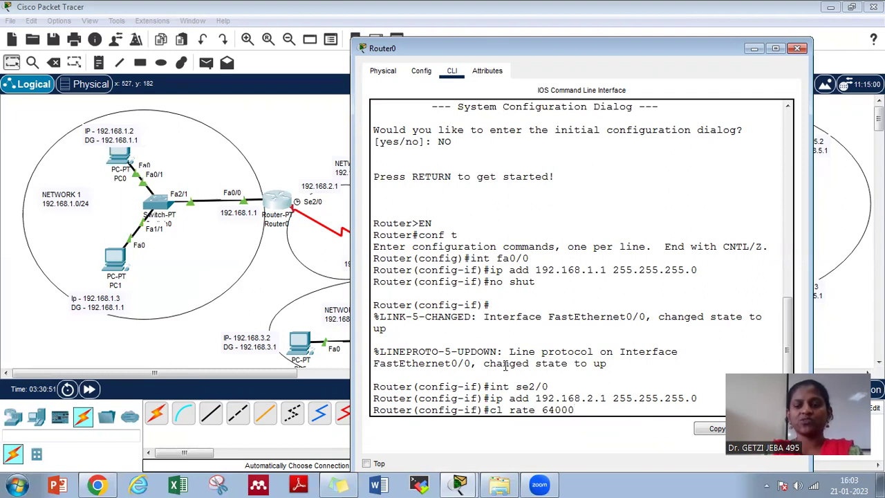
pyautogui.press('Return')
pyautogui.write('no shut')
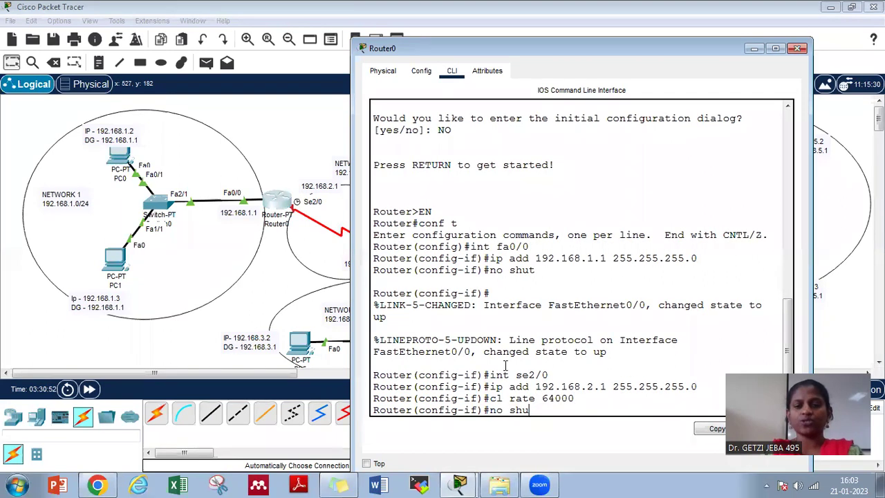
pyautogui.press('Return')
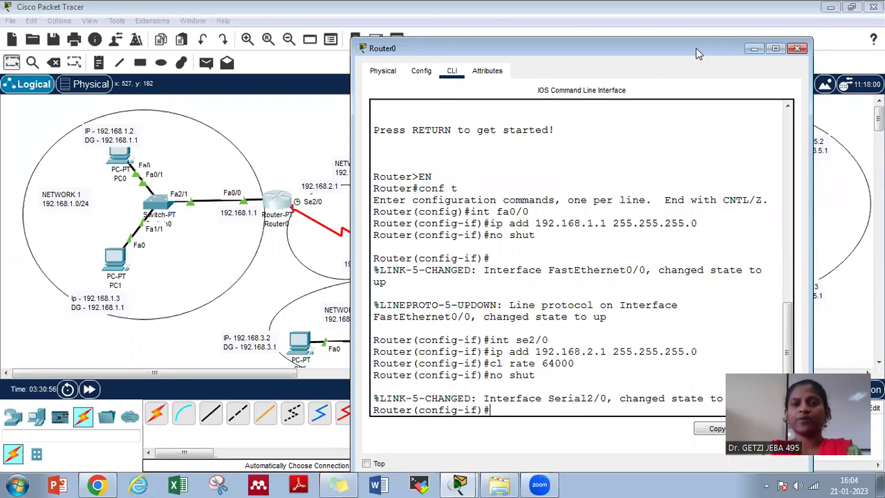
# Close Router0's window and open Router1's command-line interface.
pyautogui.moveTo(698, 54); pyautogui.dragTo(583, 111)
pyautogui.click(682, 106)
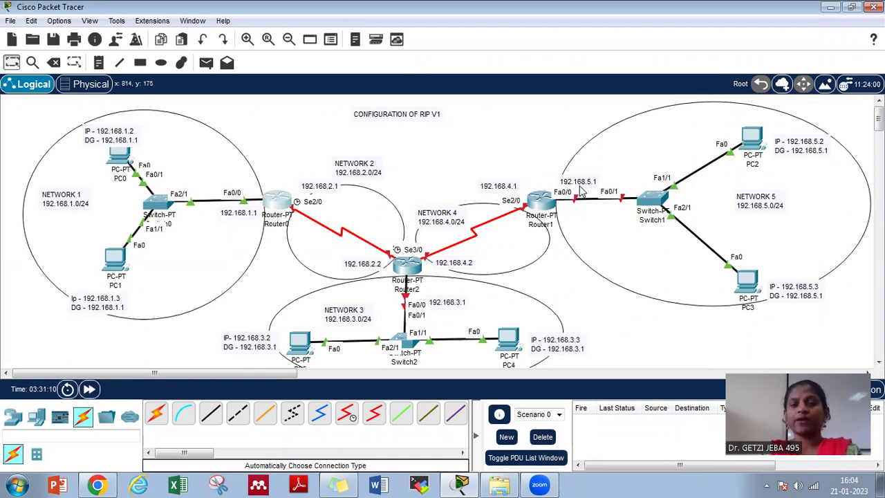
pyautogui.click(536, 202)
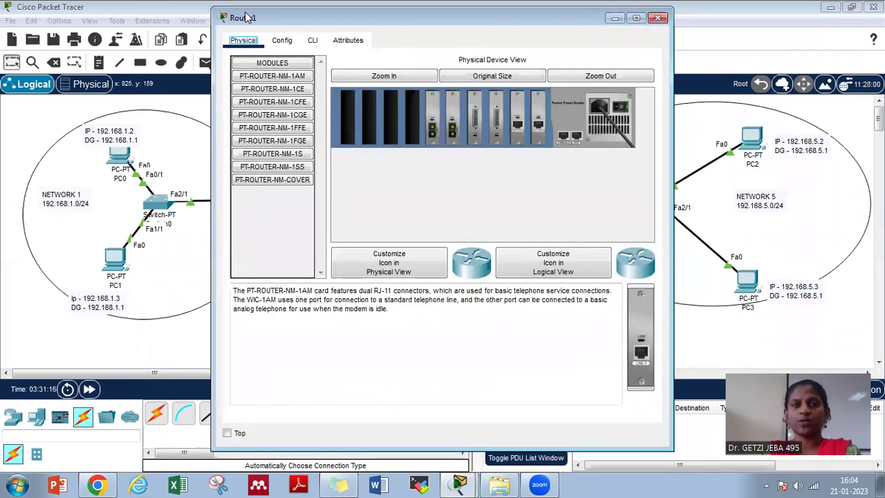
pyautogui.moveTo(246, 17); pyautogui.dragTo(85, 30)
pyautogui.click(152, 52)
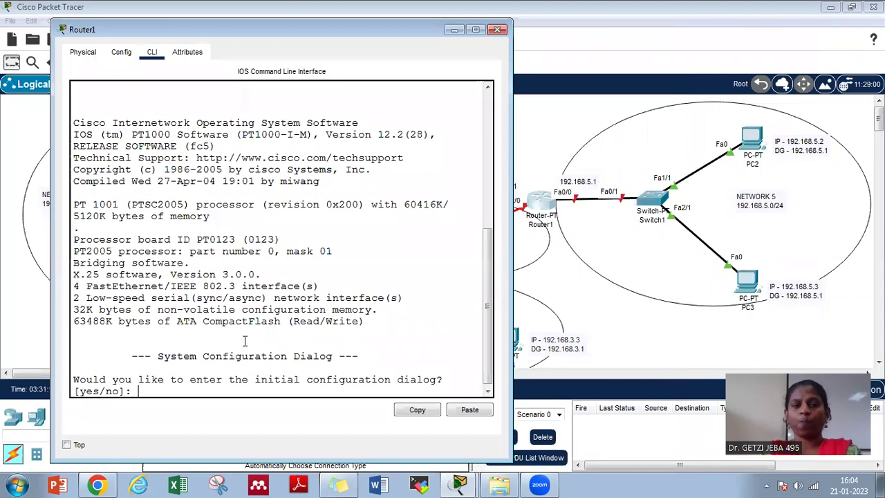
# Answer no to Router1's initial configuration dialog and enter global configuration mode with en and conf t.
pyautogui.write('no')
pyautogui.press('Return')
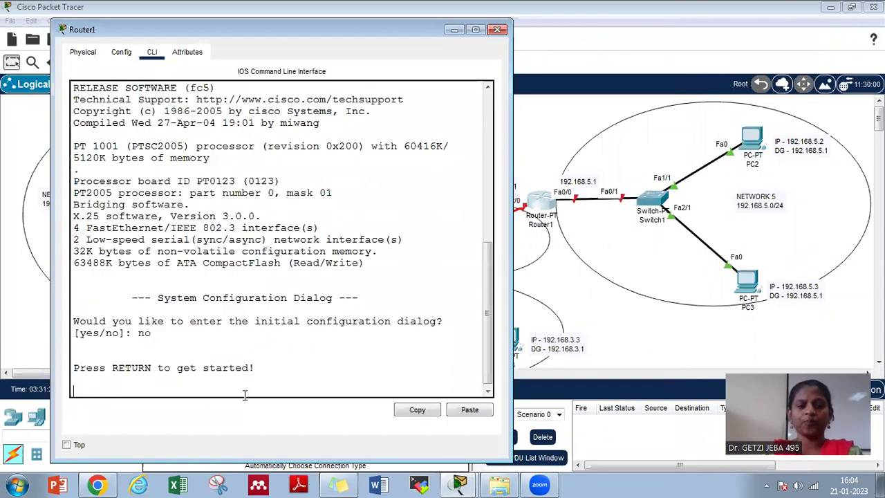
pyautogui.press('Return')
pyautogui.write('en')
pyautogui.press('Return')
pyautogui.write('conf t')
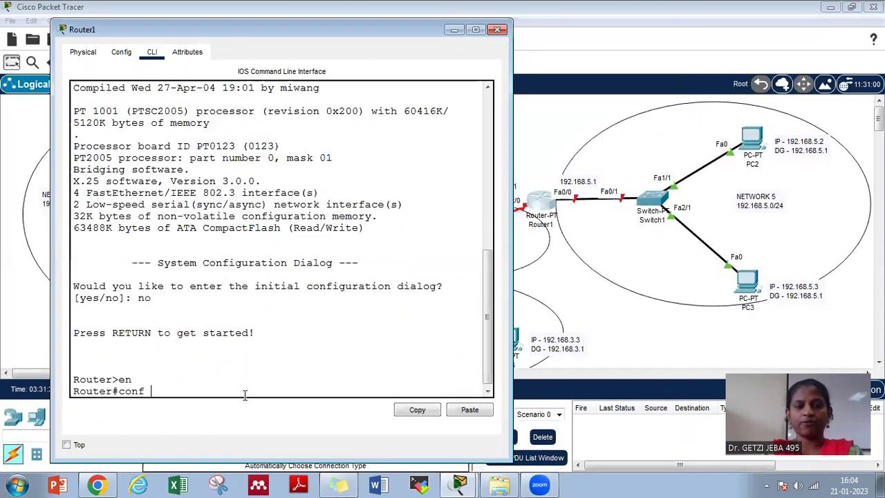
pyautogui.press('Return')
# Configure Router1's interface fa0/0 with IP address 192.168.5.1 and mask 255.255.255.0, and enable it with no shut.
pyautogui.write('int fa0/0')
pyautogui.press('Return')
pyautogui.write('ip add 192.168.5.1 255.255.255.0')
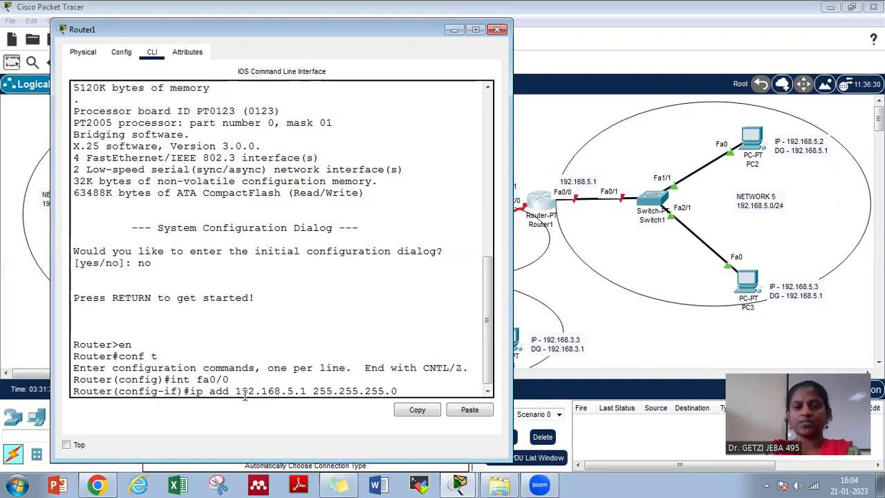
pyautogui.press('Return')
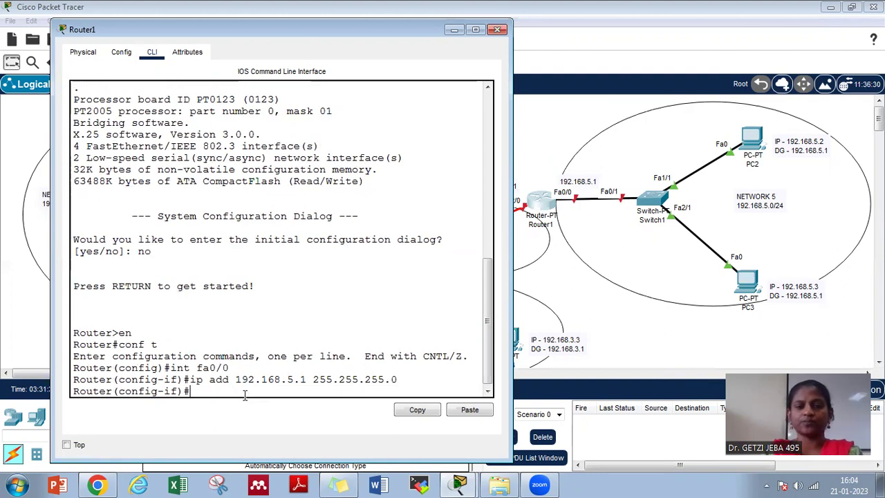
pyautogui.write('no shu')
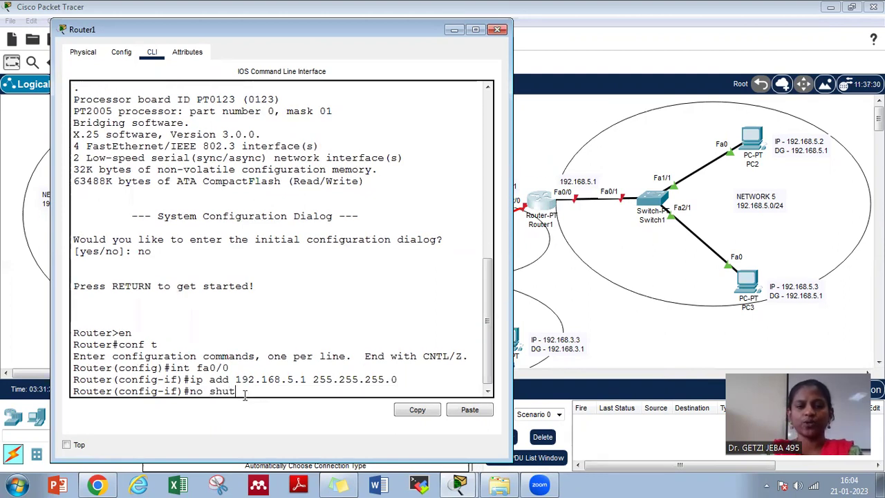
pyautogui.write('t')
pyautogui.press('Return')
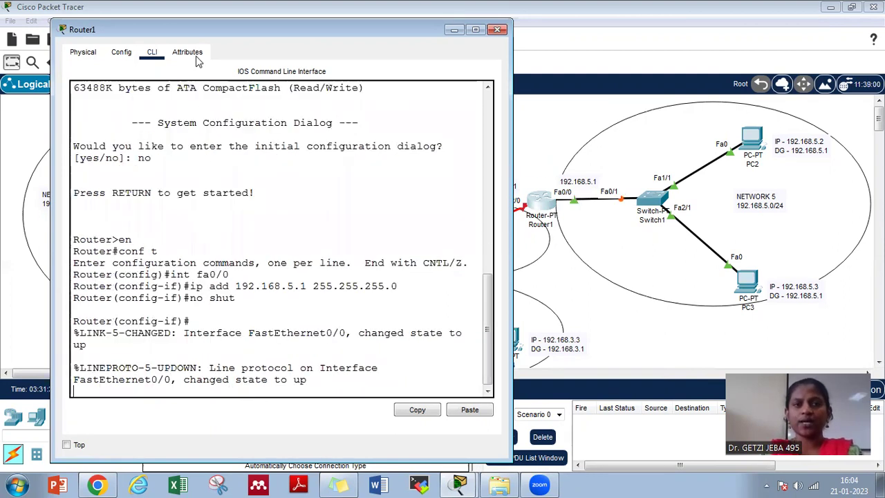
# Configure Router1's interface se2/0 with IP address 192.168.4.1 and mask 255.255.255.0, and enable it with no shut.
pyautogui.moveTo(211, 38); pyautogui.dragTo(162, 32)
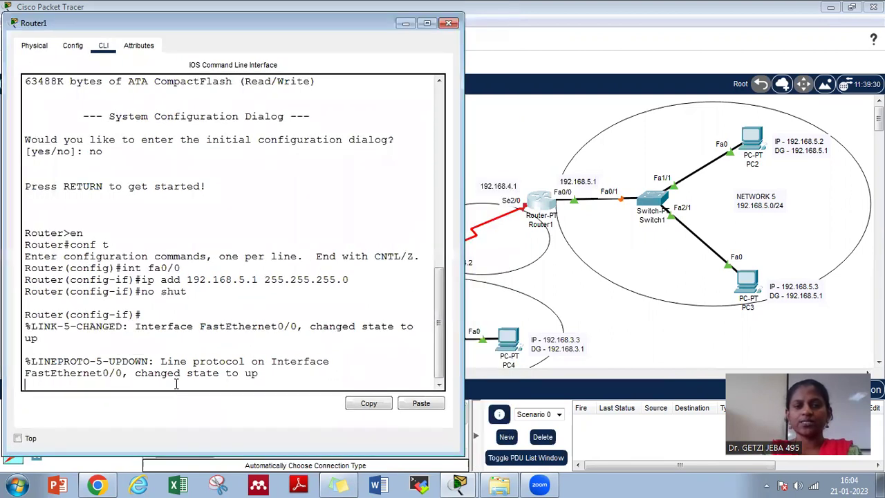
pyautogui.press('Return')
pyautogui.write('int se2/0')
pyautogui.press('Return')
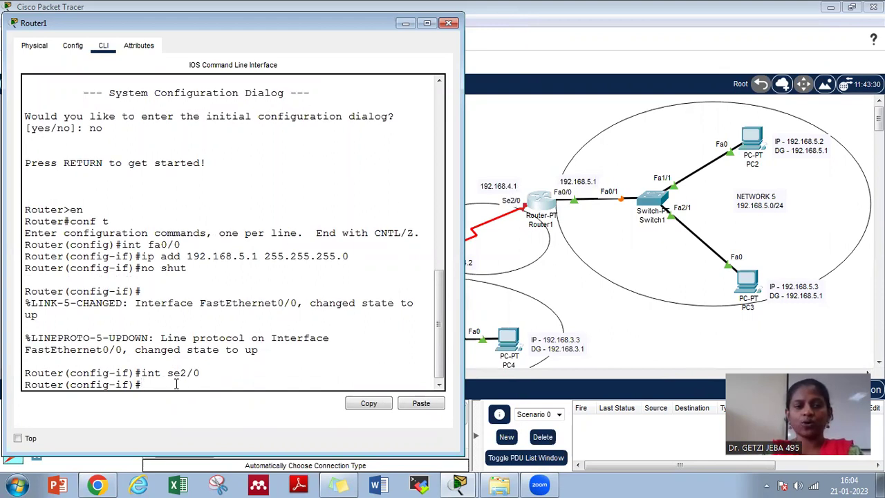
pyautogui.write('ip add 1')
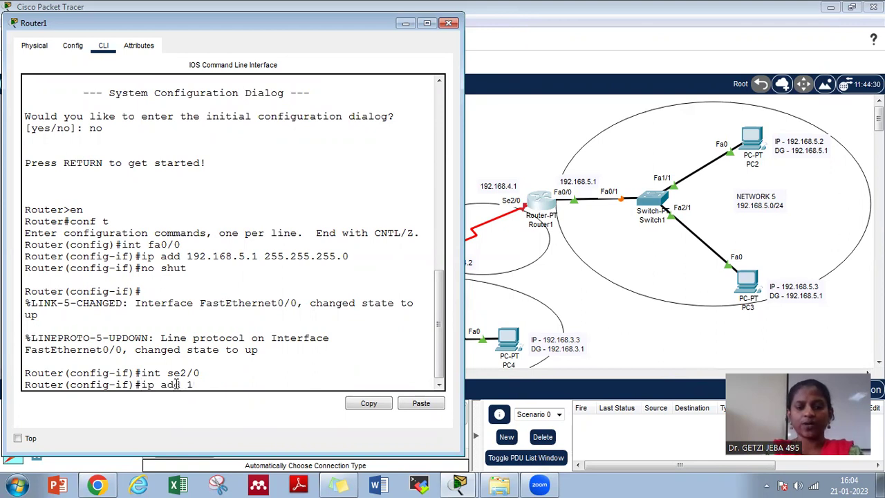
pyautogui.write('92.168.4')
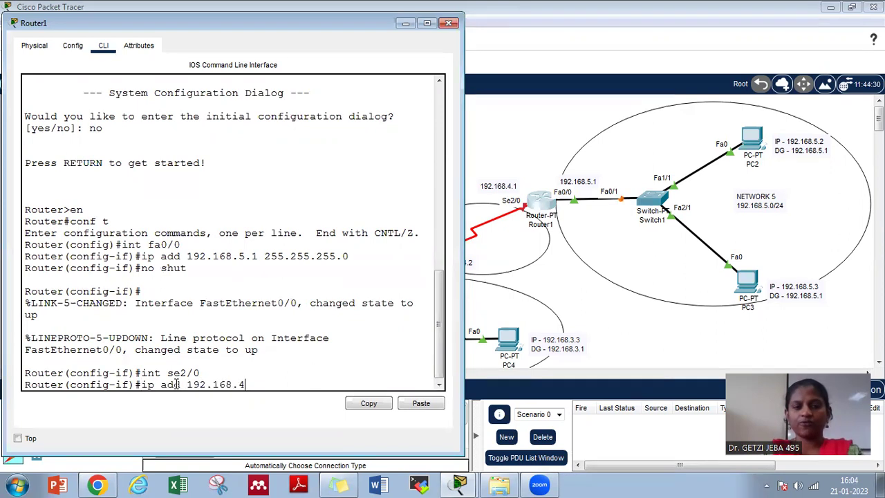
pyautogui.write('.1 255.2')
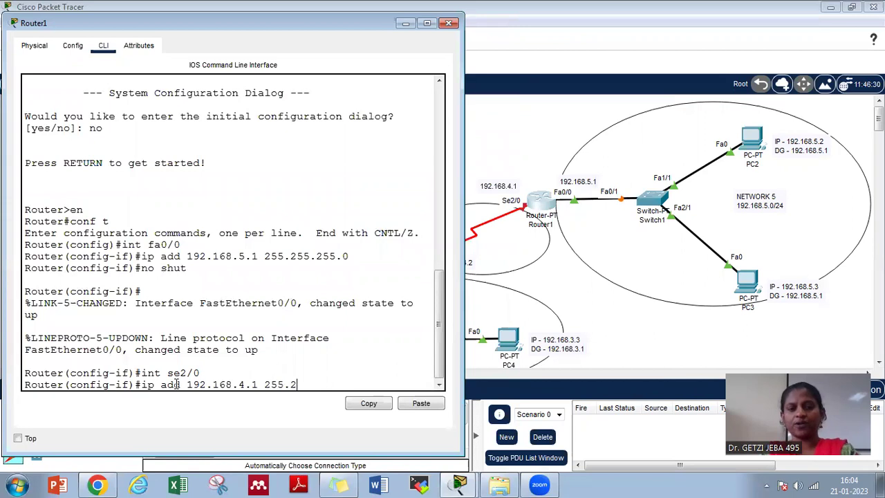
pyautogui.write('55.255.0')
pyautogui.press('Return')
pyautogui.write('no shut')
pyautogui.press('Return')
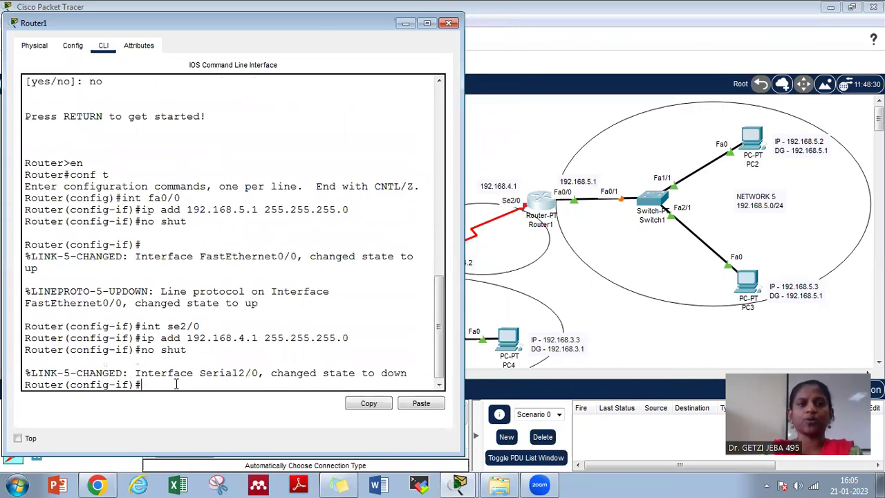
# Close Router1's window and shift Router2 slightly up and Router0 slightly down in the topology.
pyautogui.moveTo(212, 28); pyautogui.dragTo(251, 107)
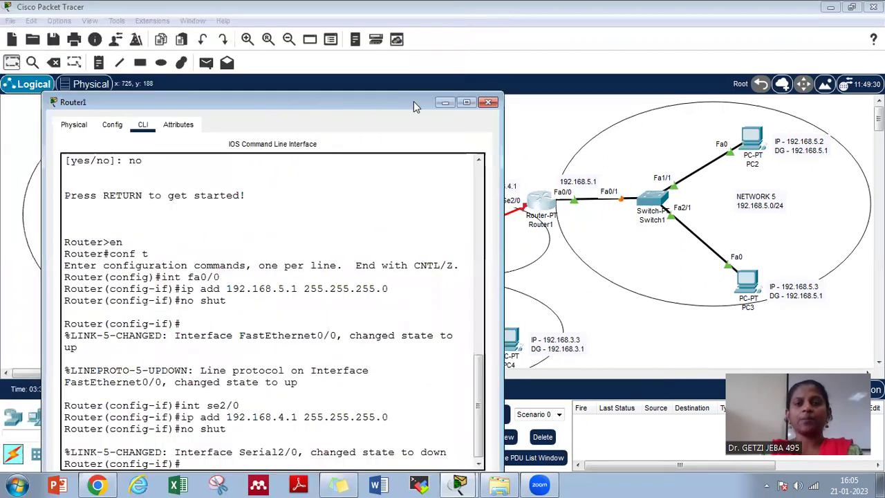
pyautogui.click(487, 103)
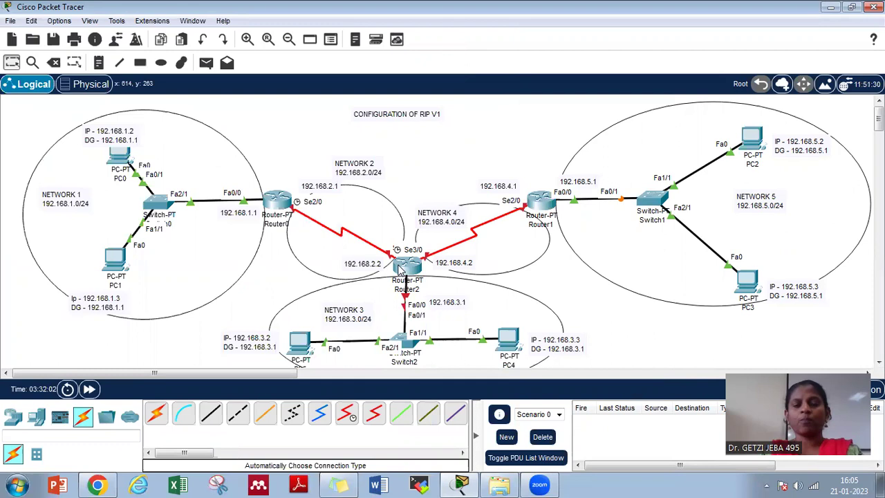
pyautogui.moveTo(406, 268)
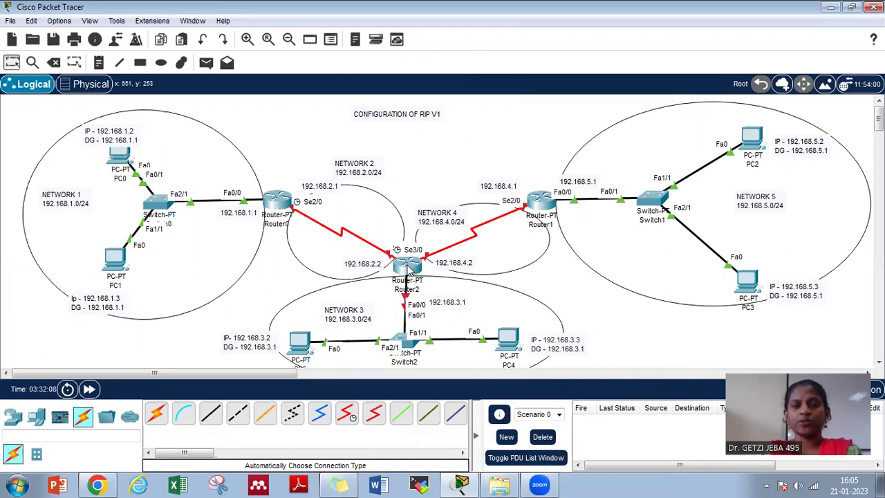
pyautogui.moveTo(404, 268)
pyautogui.mouseDown()
pyautogui.moveTo(397, 284)
pyautogui.moveTo(400, 253)
pyautogui.mouseUp()
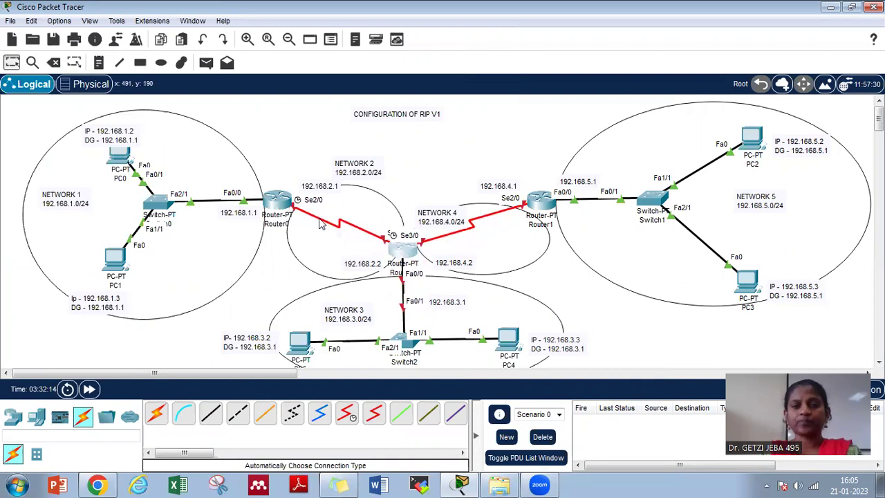
pyautogui.moveTo(269, 206)
pyautogui.mouseDown()
pyautogui.moveTo(256, 205)
pyautogui.moveTo(278, 213)
pyautogui.mouseUp()
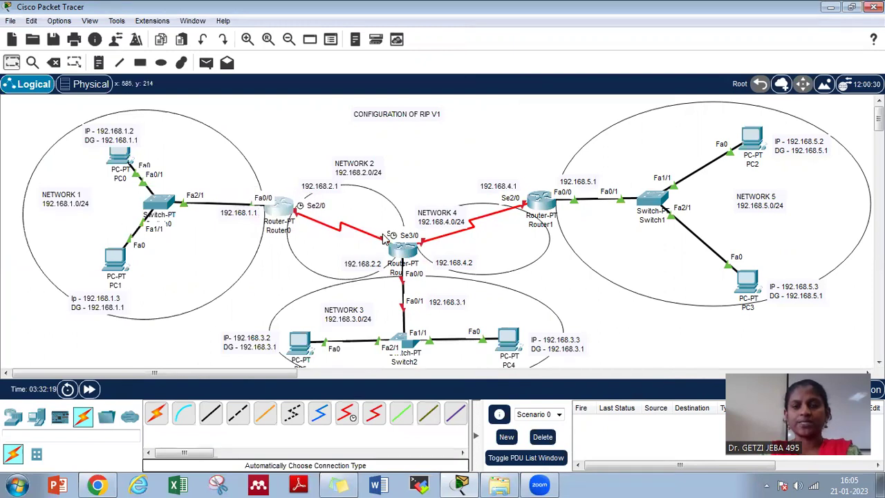
# Open Router2's command-line interface and place its window beside the topology so the address labels stay readable.
pyautogui.moveTo(407, 253)
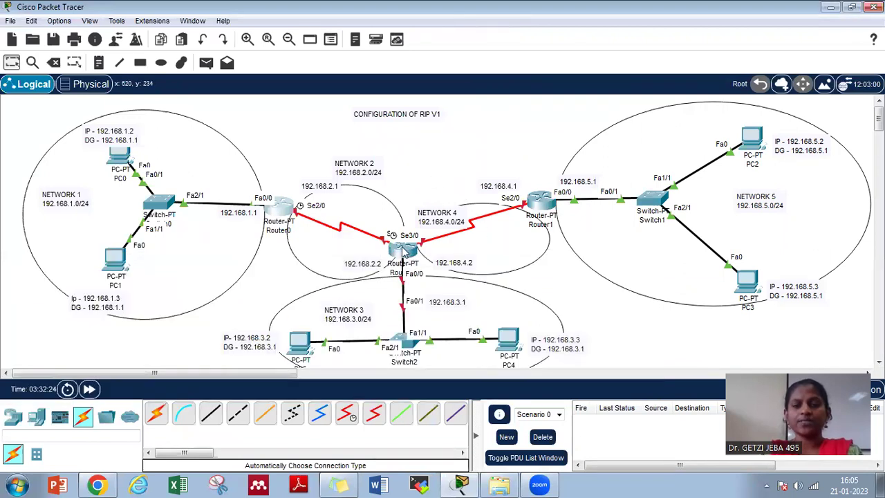
pyautogui.click(405, 253)
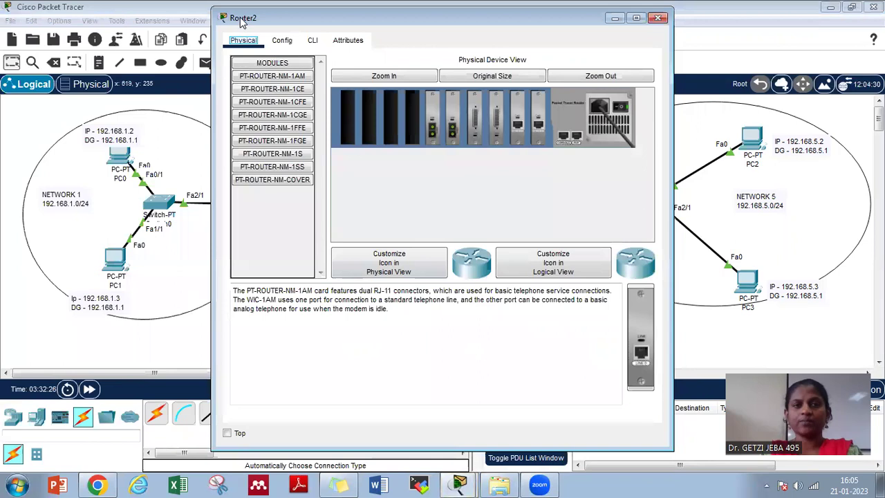
pyautogui.moveTo(242, 21); pyautogui.dragTo(499, 61)
pyautogui.click(570, 80)
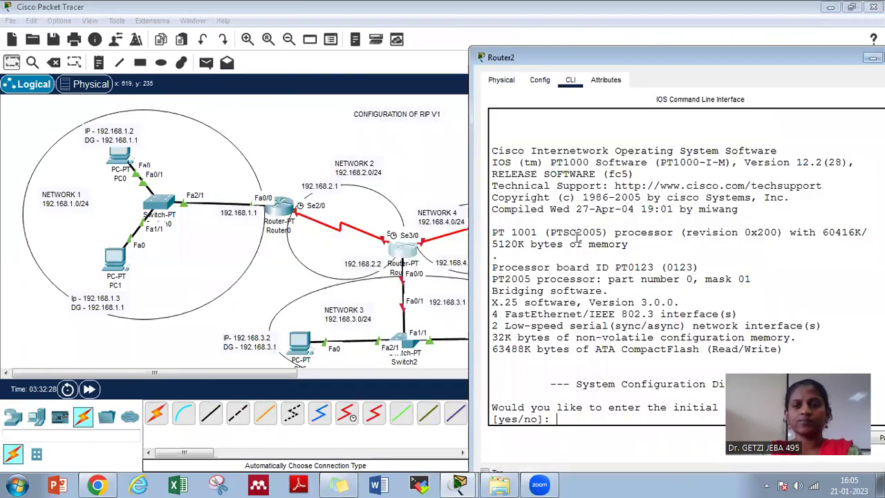
# Answer no to Router2's initial configuration dialog and enter global configuration mode with en and conf t.
pyautogui.write('no')
pyautogui.press('Return')
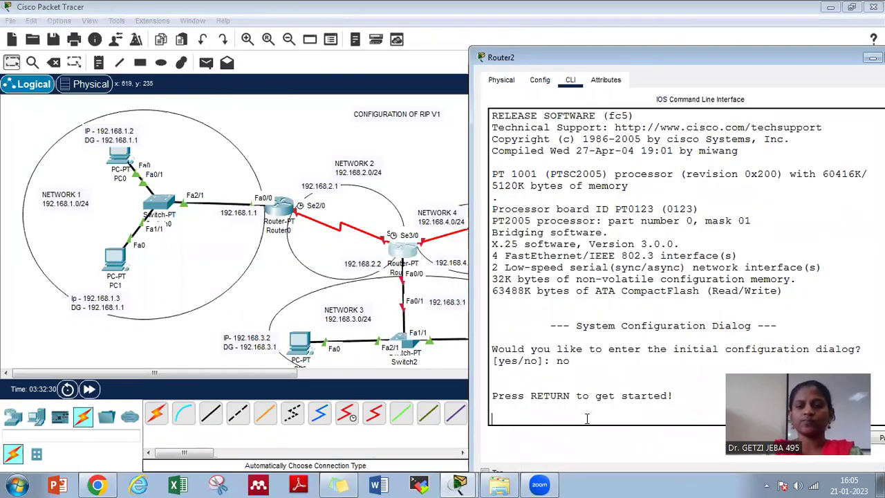
pyautogui.press('Return')
pyautogui.write('en')
pyautogui.press('Return')
pyautogui.write('conf t')
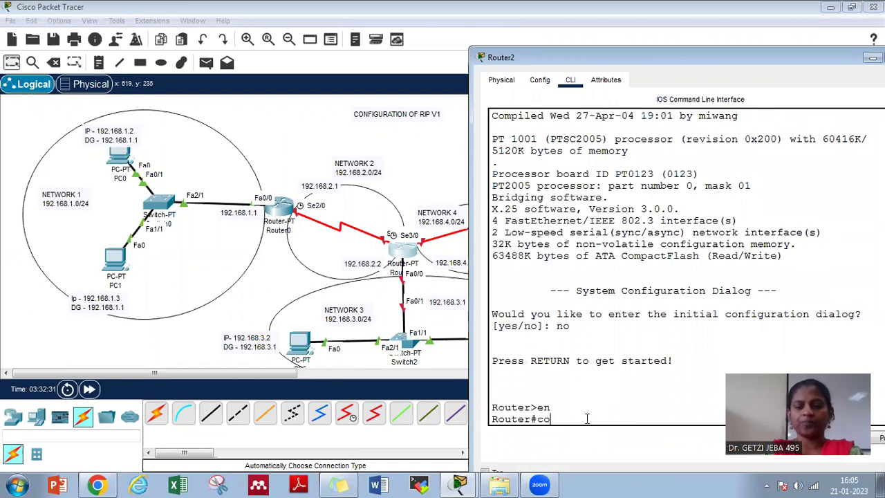
pyautogui.press('Return')
# Configure Router2's interface fa0/0 with IP address 192.168.3.1 and mask 255.255.255.0, and enable it with no shut.
pyautogui.write('int fa0')
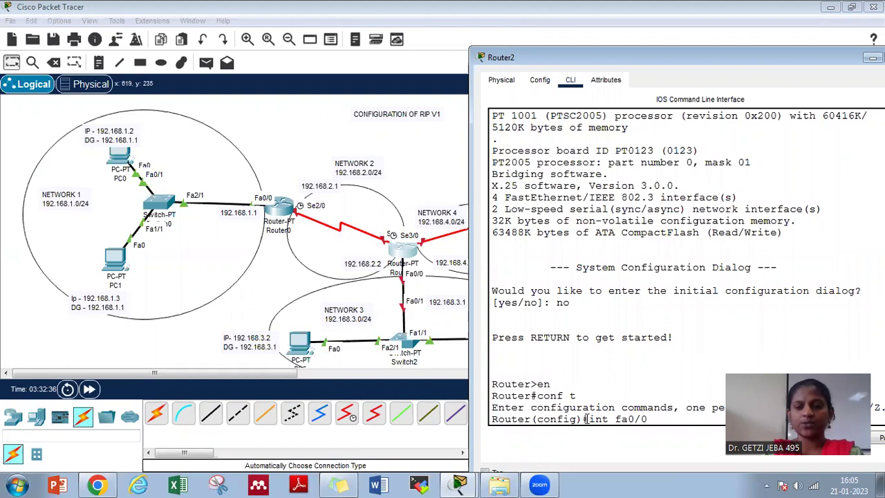
pyautogui.write('/0')
pyautogui.press('Return')
pyautogui.write('ip add')
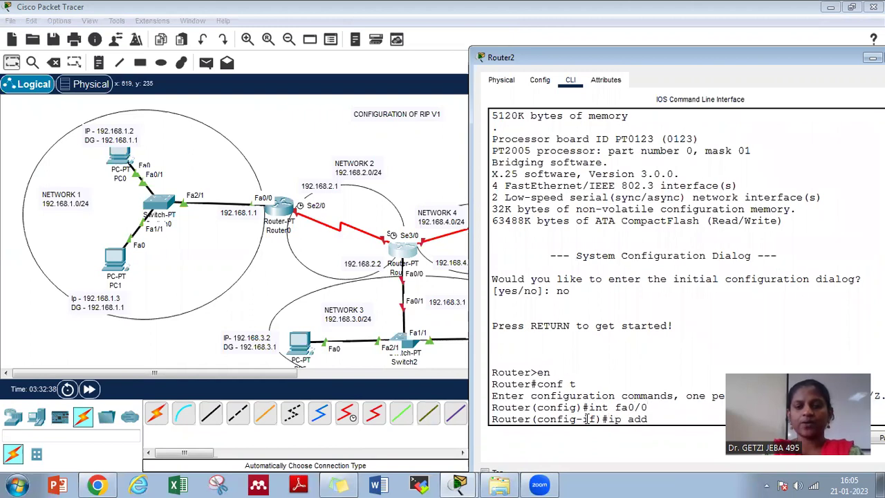
pyautogui.write(' 192.168')
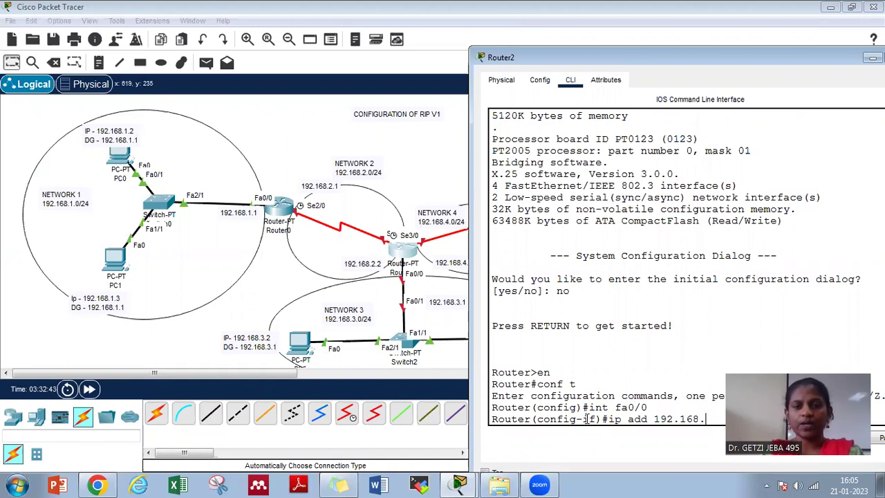
pyautogui.write('.3')
pyautogui.moveTo(709, 58); pyautogui.dragTo(540, 54)
pyautogui.write('.1 255.255.255.0')
pyautogui.press('Return')
pyautogui.write('no shut')
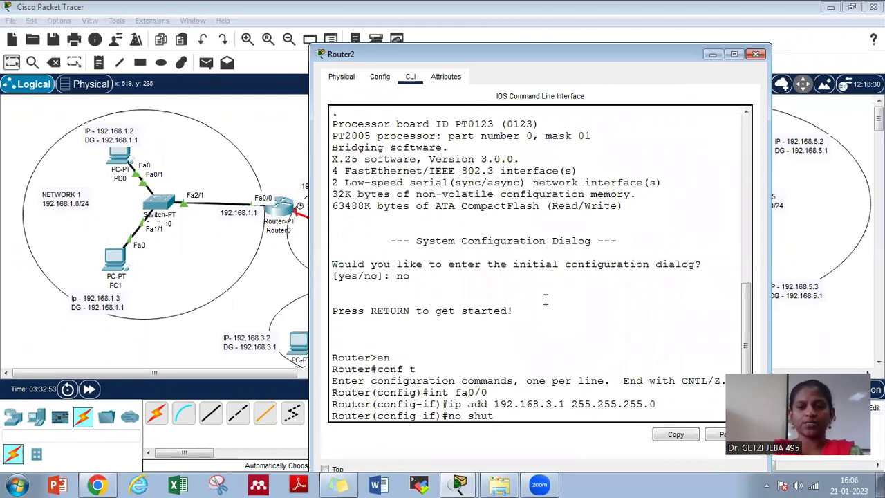
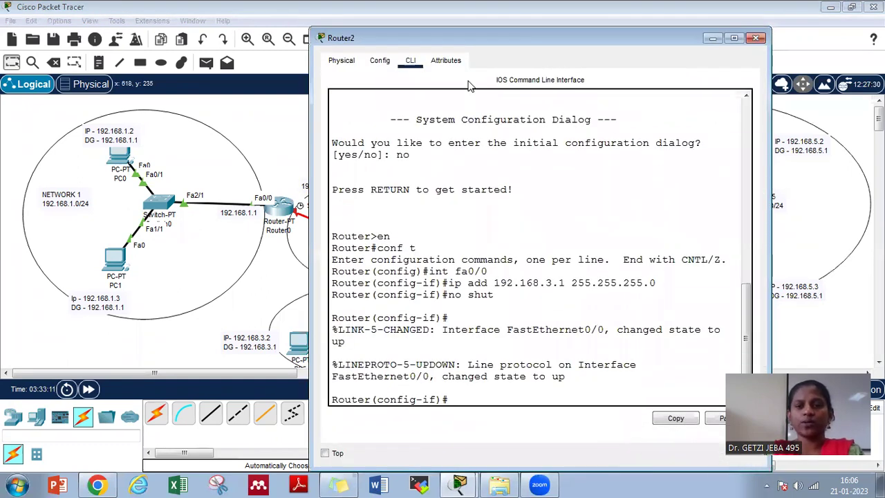
pyautogui.press('super+Up')
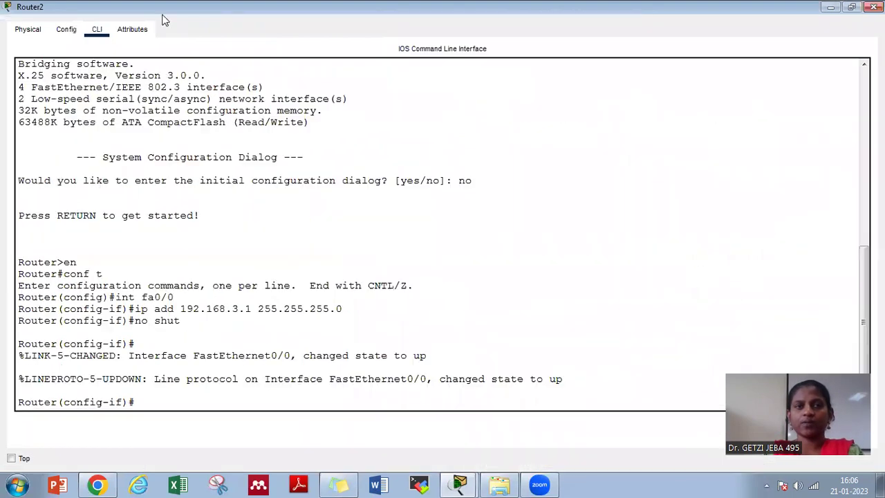
pyautogui.doubleClick(171, 12)
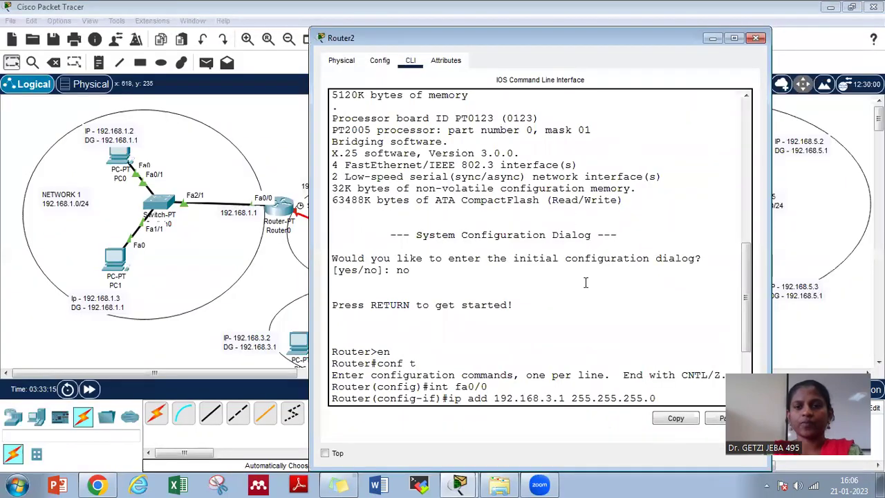
pyautogui.press('Return')
pyautogui.write('no shut')
pyautogui.press('Return')
pyautogui.press('Return')
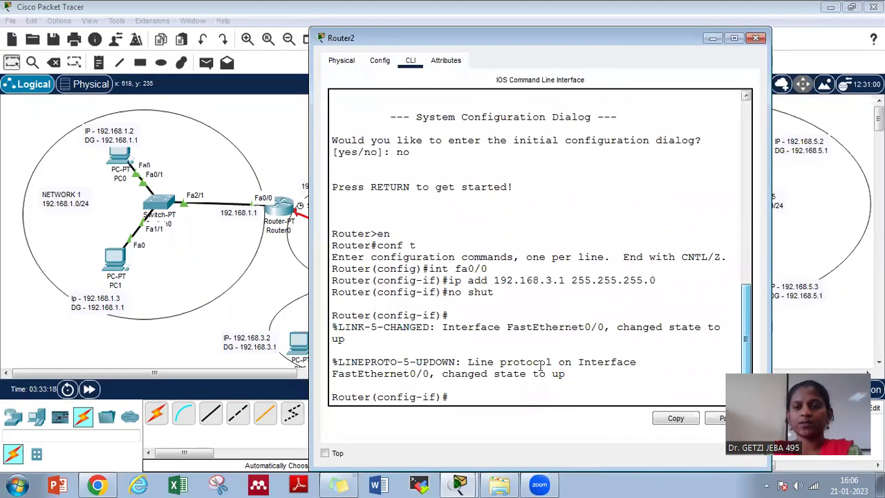
# Assign IP address 192.168.4.2 with mask 255.255.255.0 to Router2's interface se3/0.
pyautogui.write('int')
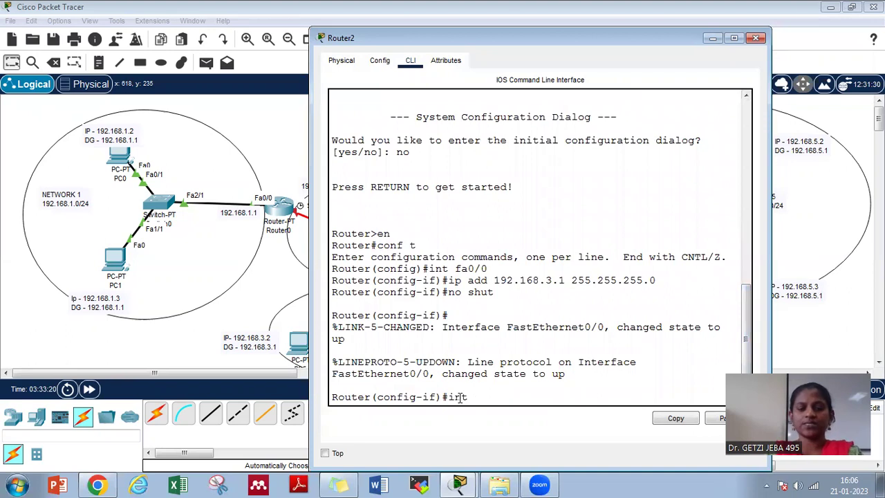
pyautogui.write(' se3/0')
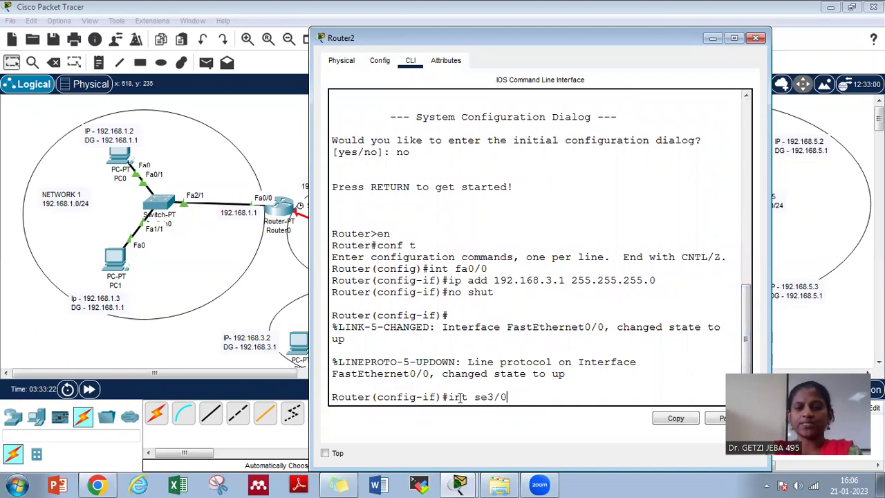
pyautogui.press('Return')
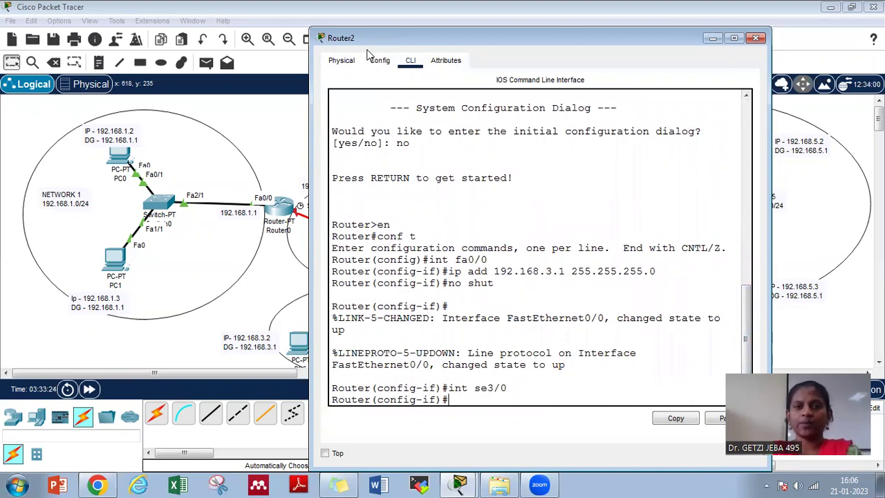
pyautogui.moveTo(369, 42); pyautogui.dragTo(518, 44)
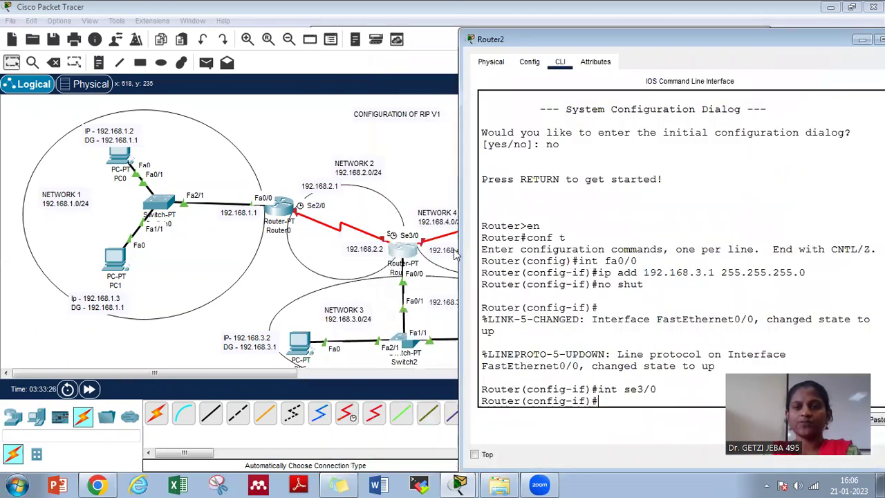
pyautogui.write('ip add')
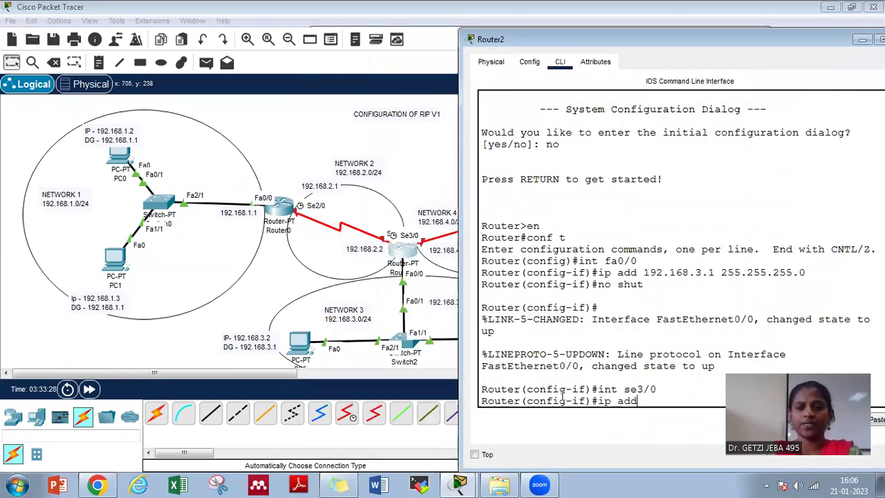
pyautogui.write(' 192.168')
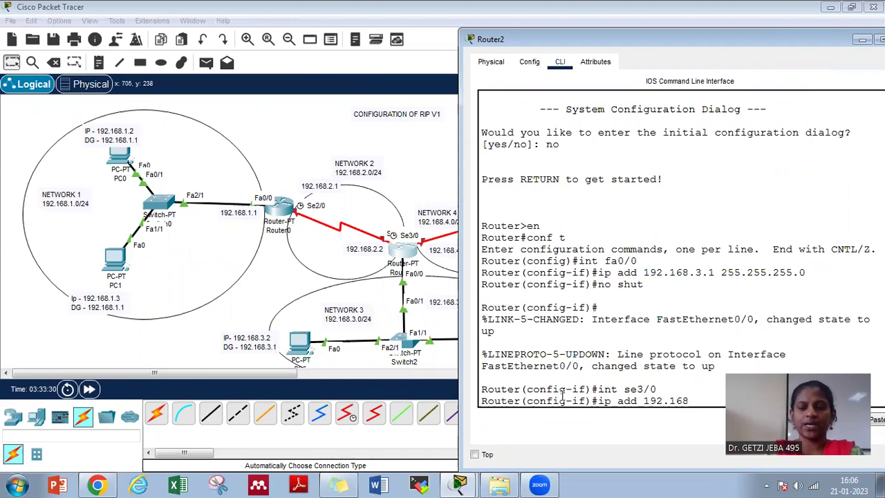
pyautogui.write('.4.2 2')
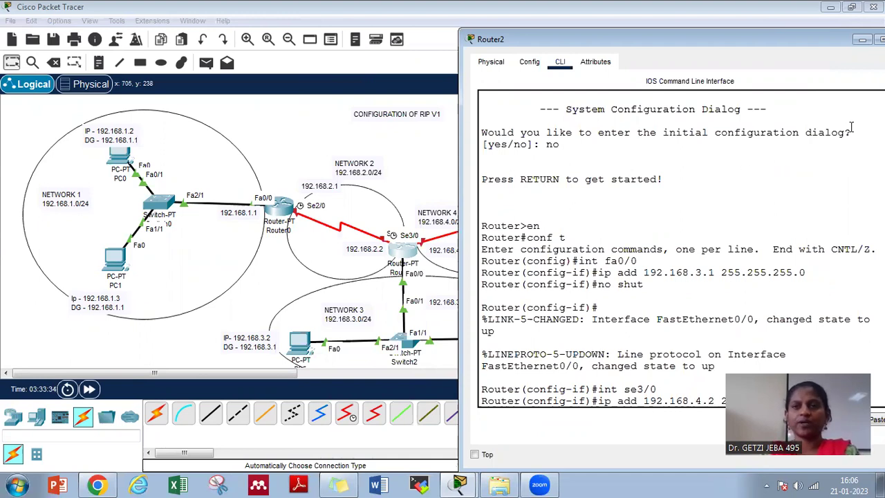
pyautogui.write('55.255.')
pyautogui.moveTo(651, 43); pyautogui.dragTo(498, 54)
pyautogui.write('25')
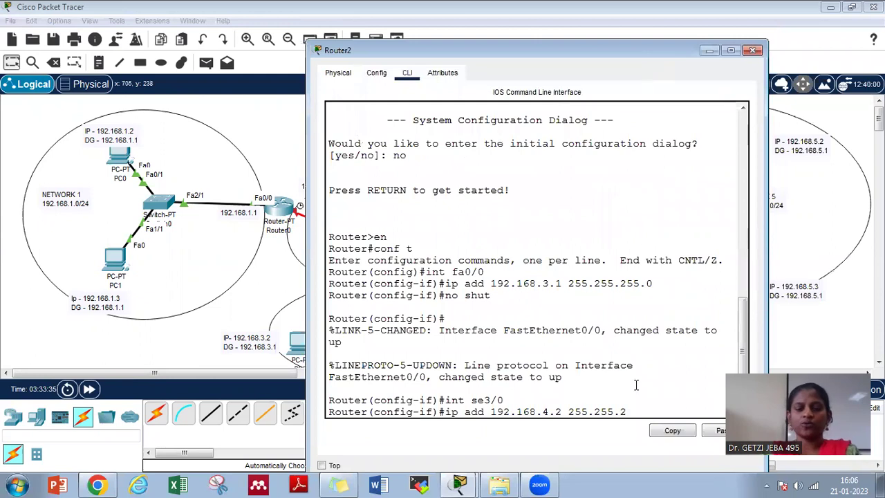
pyautogui.write('5.0')
pyautogui.press('Return')
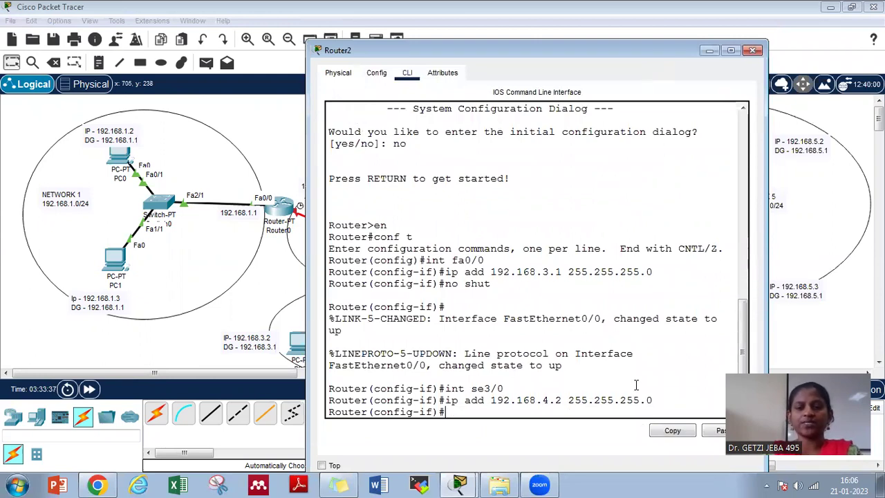
# Set the clock rate of Router2's interface se3/0 to 64000, enable it with no shut, and close the router window.
pyautogui.write('cl rate ')
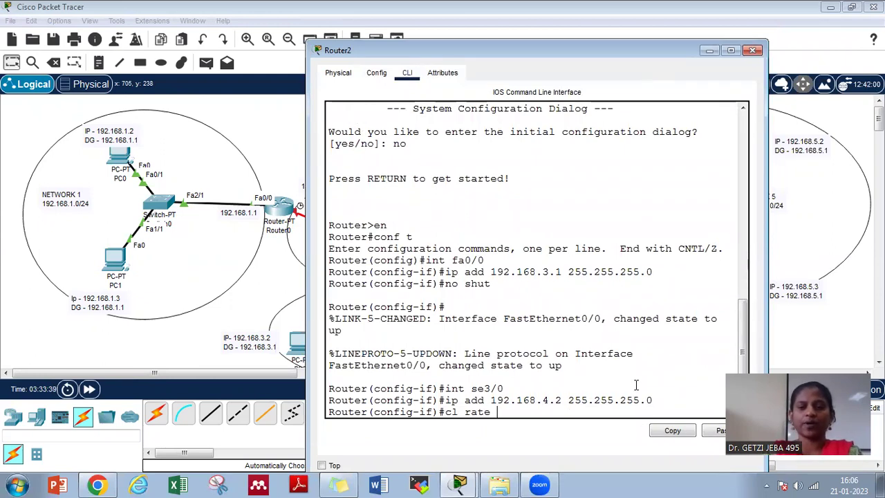
pyautogui.write('64000')
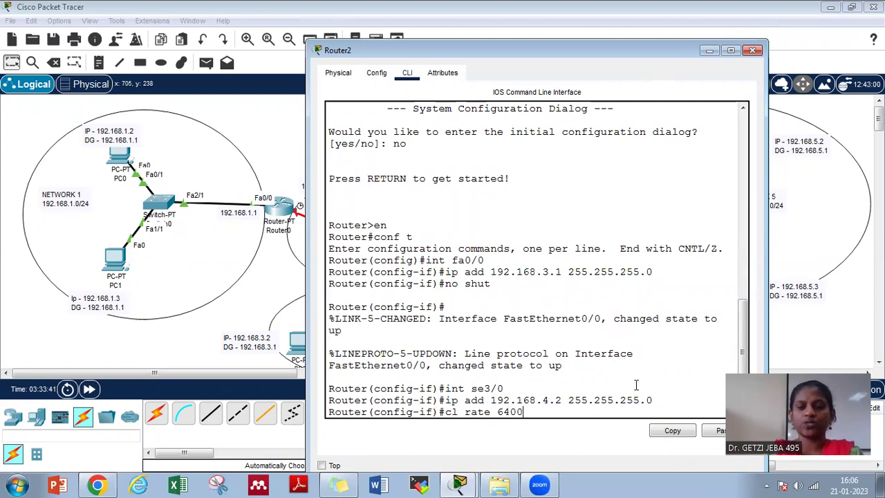
pyautogui.press('Return')
pyautogui.write('no sh')
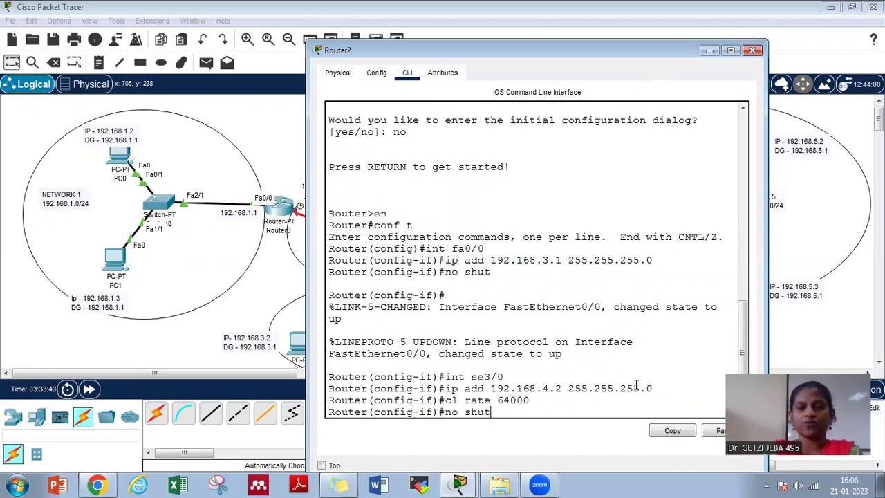
pyautogui.write('ut')
pyautogui.press('Return')
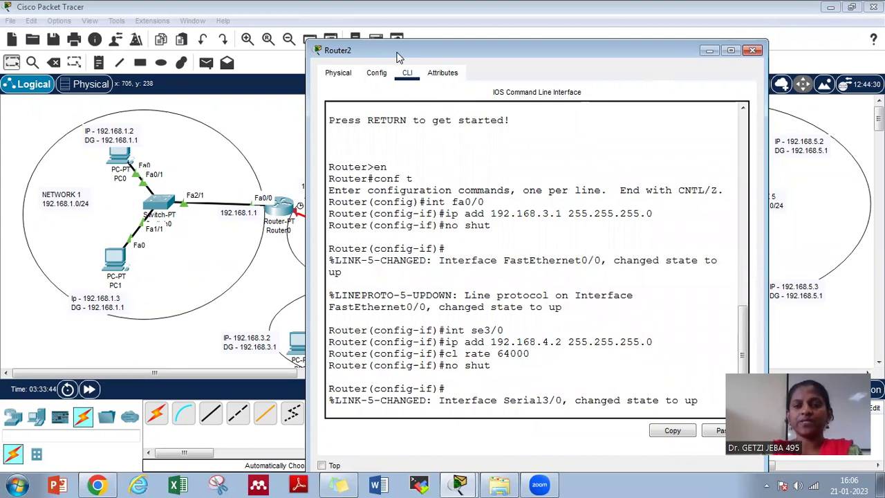
pyautogui.moveTo(399, 58); pyautogui.dragTo(139, 301)
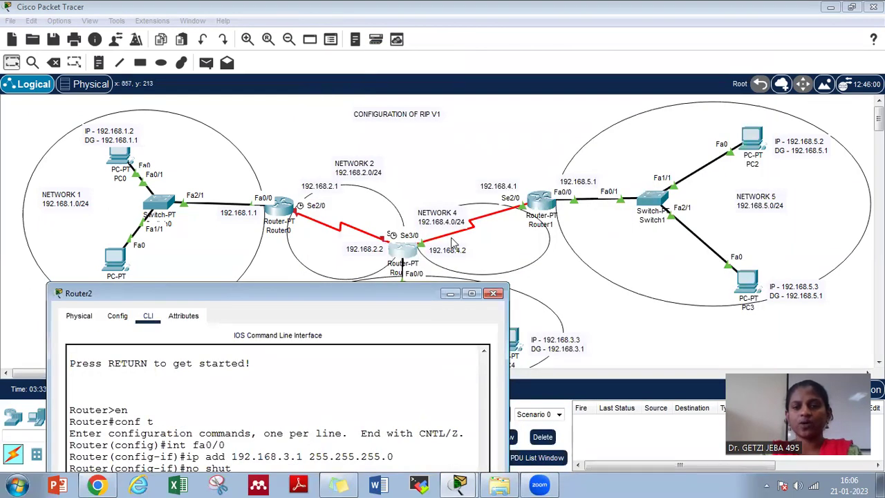
pyautogui.click(494, 293)
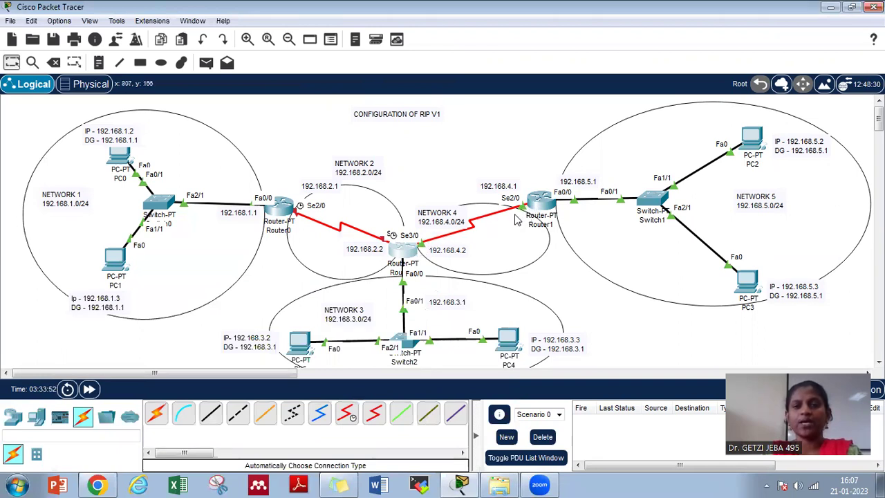
# Reopen Router2's command-line interface, check the topology labels behind its window, and bring back the interface configuration prompt.
pyautogui.click(407, 253)
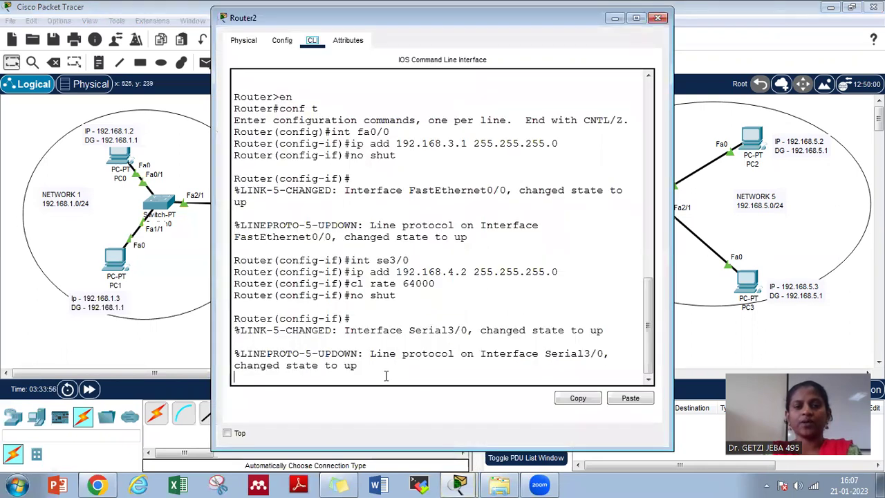
pyautogui.moveTo(247, 24); pyautogui.dragTo(488, 103)
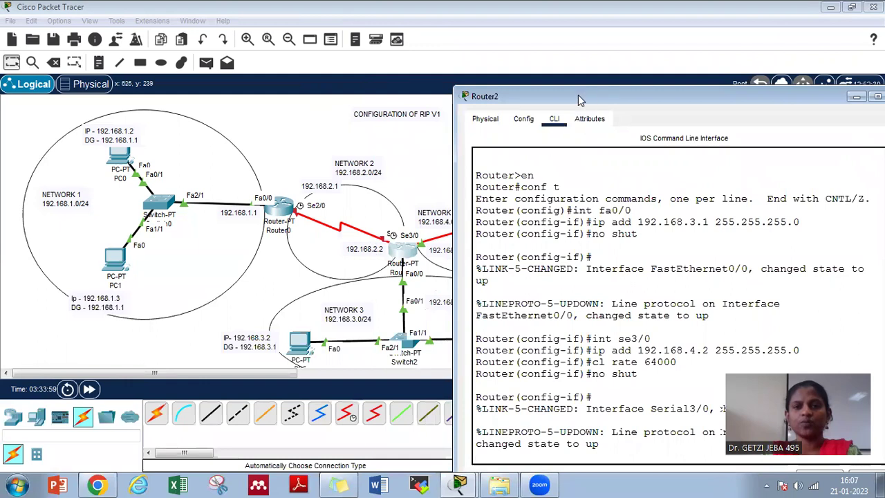
pyautogui.moveTo(578, 95); pyautogui.dragTo(312, 30)
pyautogui.press('Return')
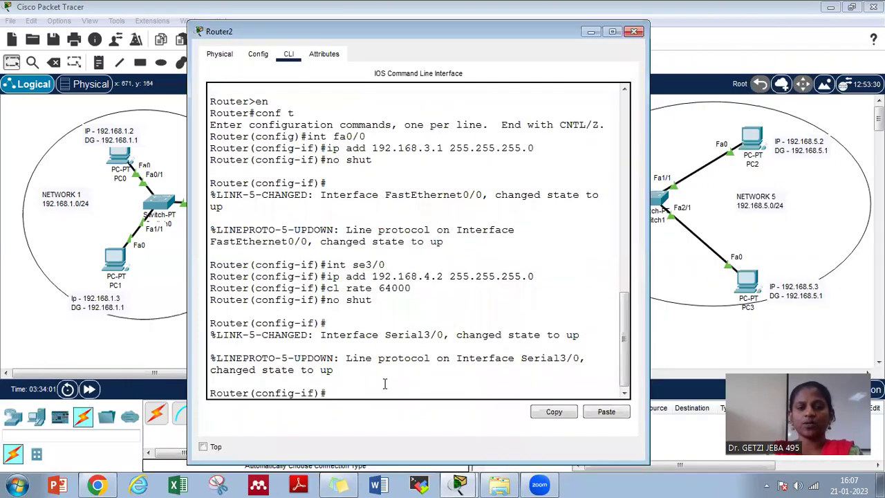
# Configure Router2's interface se2/0 with IP address 192.168.2.2 and mask 255.255.255.0, enable it with no shut, and close the router window.
pyautogui.write('int se')
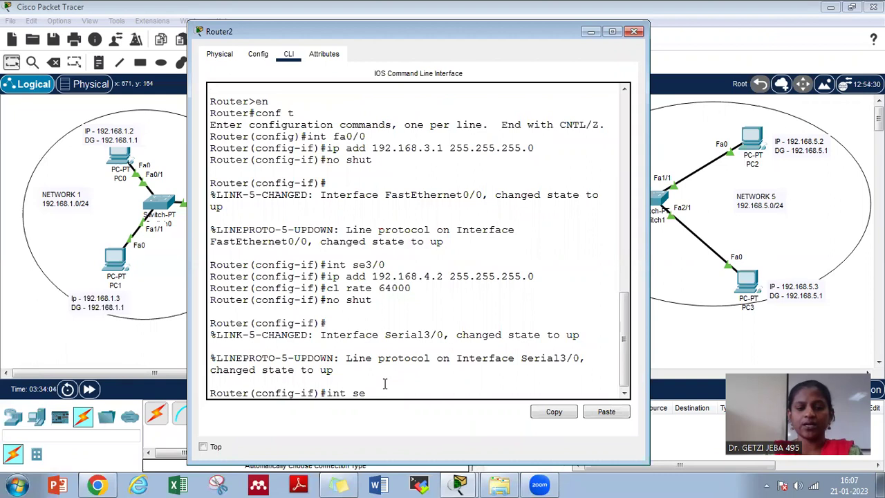
pyautogui.write('2/0')
pyautogui.press('Return')
pyautogui.write('ip add 192.168.2.')
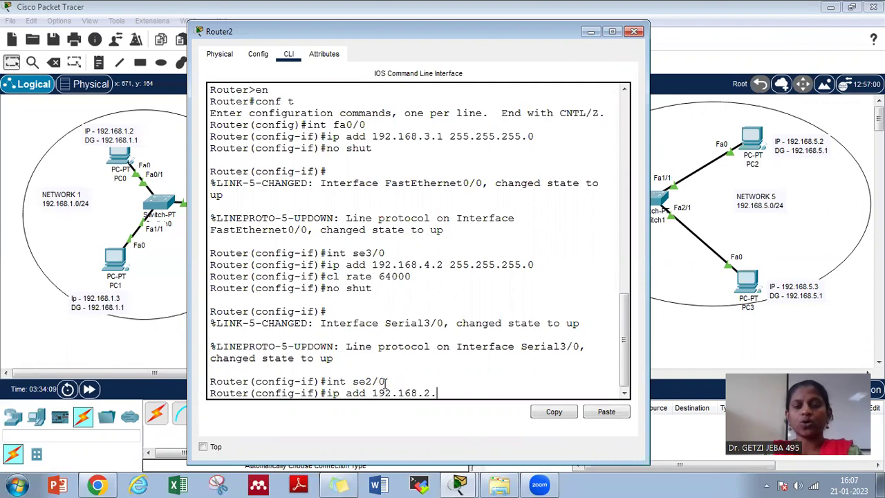
pyautogui.write('2 255.255.2')
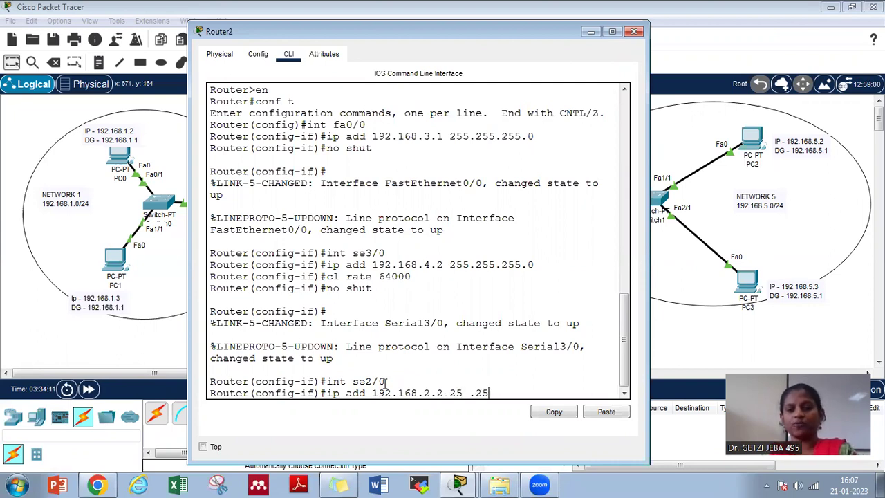
pyautogui.write('55.0')
pyautogui.press('Return')
pyautogui.write('no shut')
pyautogui.press('Return')
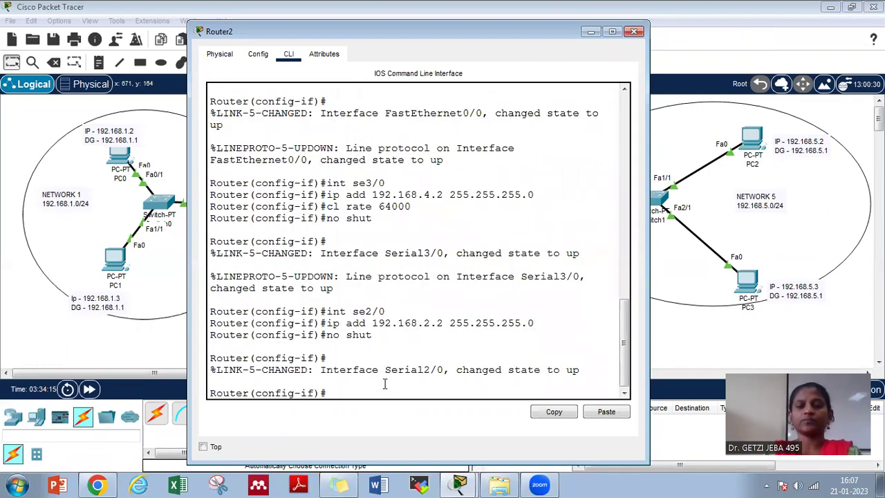
pyautogui.moveTo(229, 34); pyautogui.dragTo(192, 152)
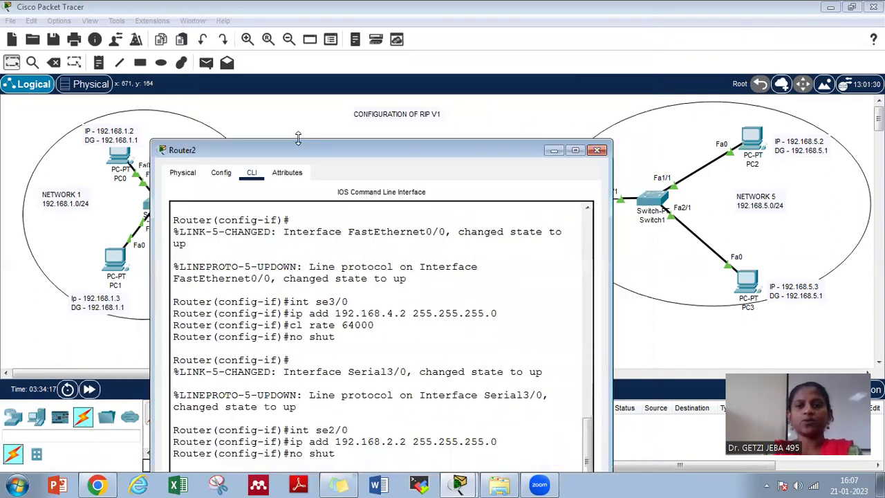
pyautogui.click(597, 151)
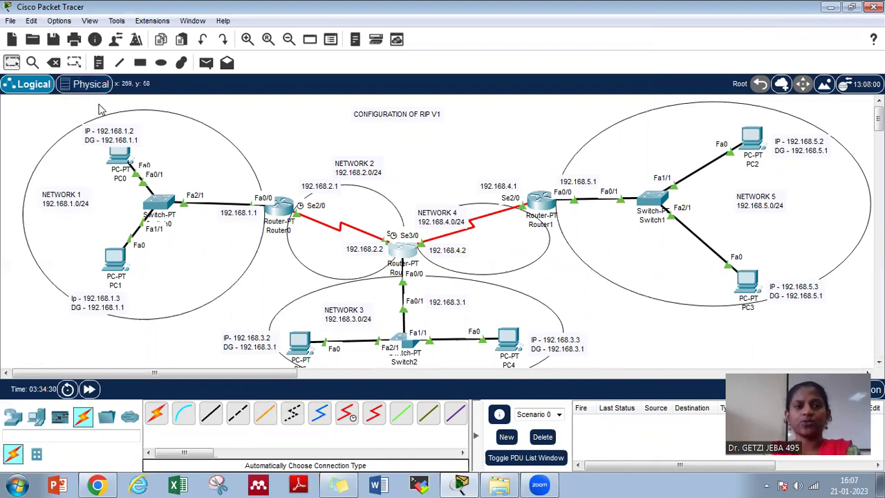
# Inspect Router0's routing table for its connected networks and ports, and close the table.
pyautogui.click(32, 62)
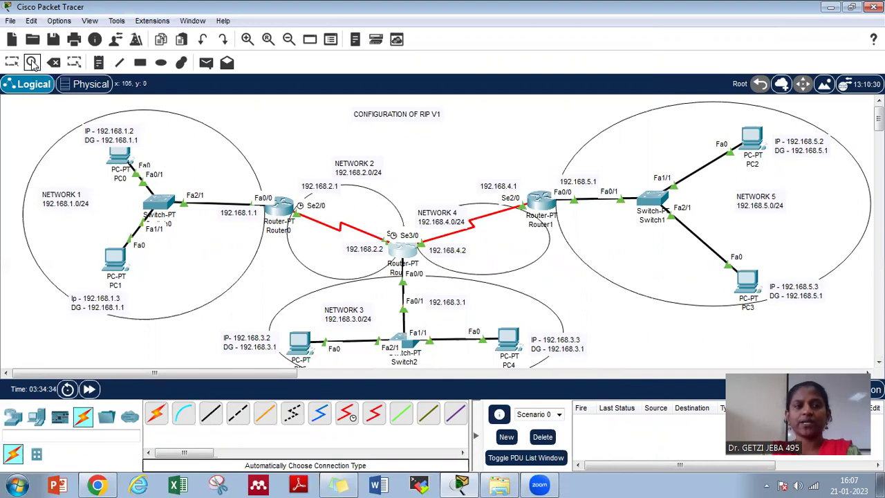
pyautogui.click(286, 210)
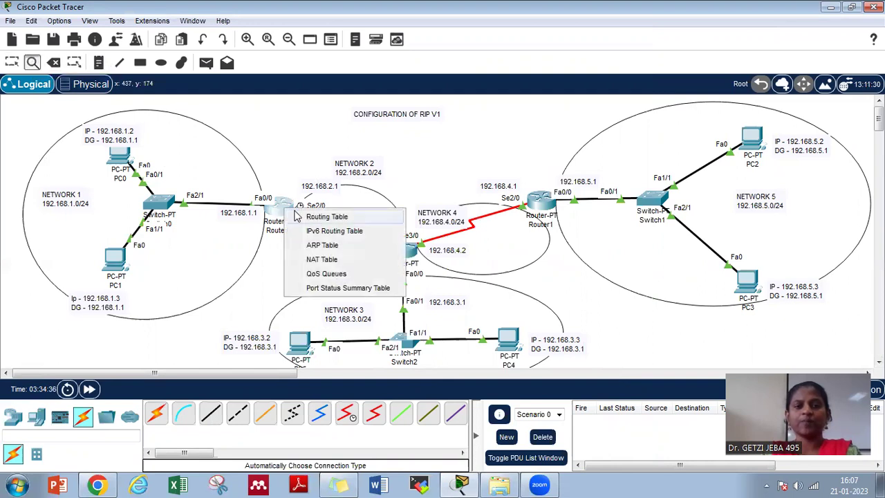
pyautogui.click(321, 218)
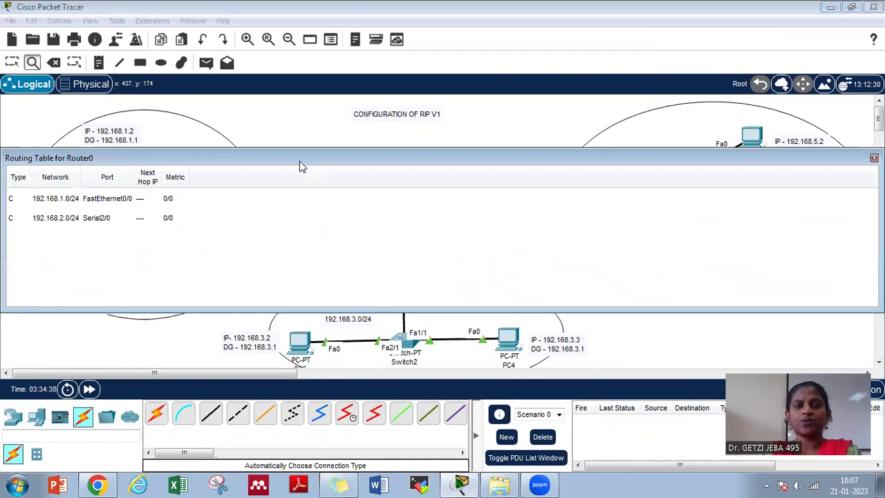
pyautogui.moveTo(302, 158); pyautogui.dragTo(731, 147)
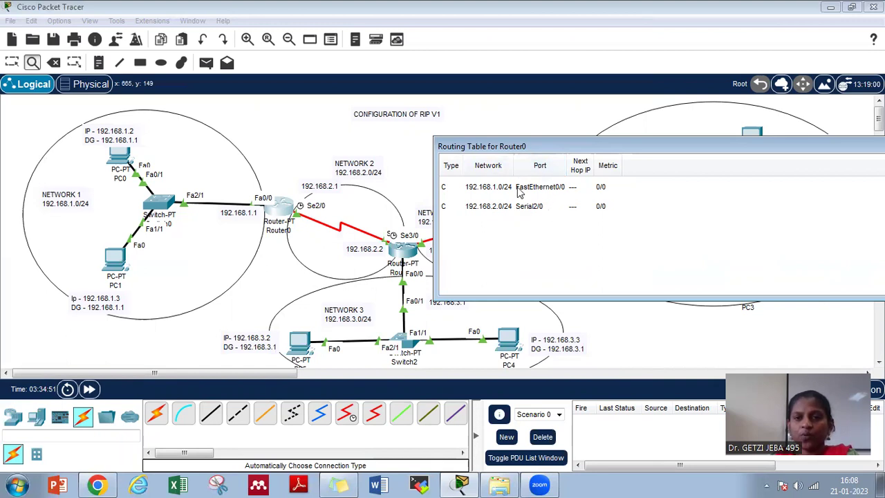
pyautogui.moveTo(596, 151); pyautogui.dragTo(530, 173)
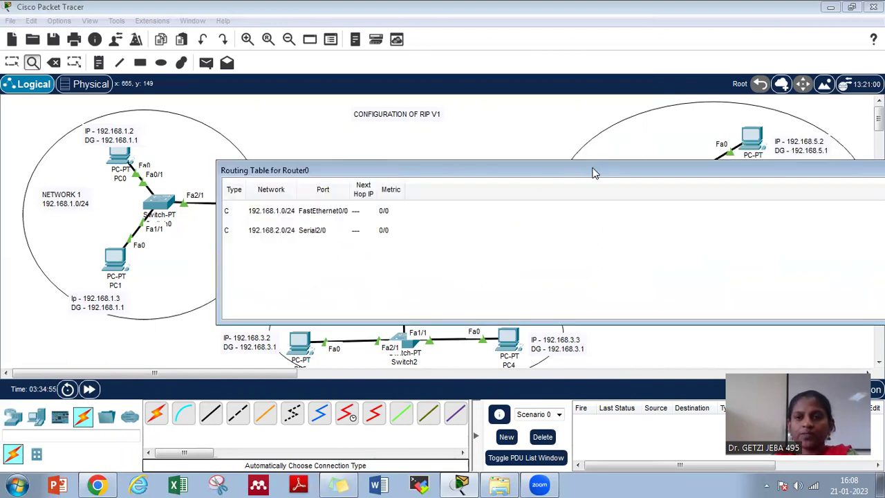
pyautogui.moveTo(594, 173); pyautogui.dragTo(342, 170)
pyautogui.click(817, 170)
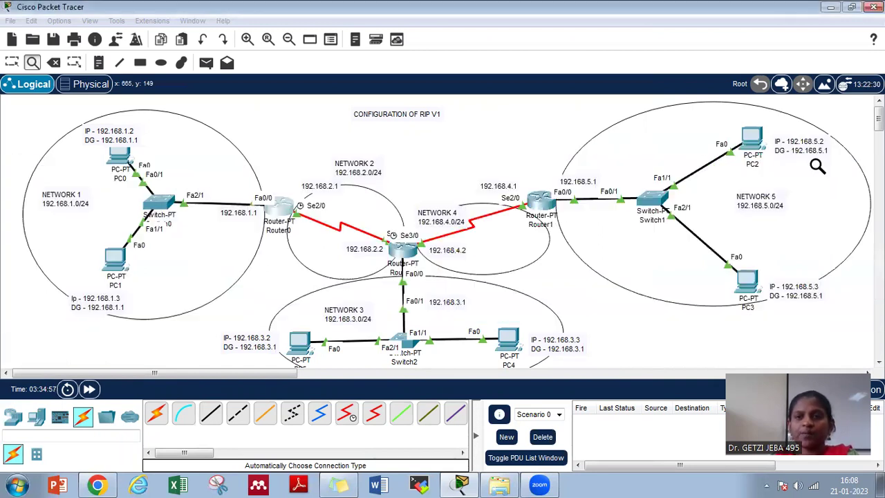
pyautogui.press('Escape')
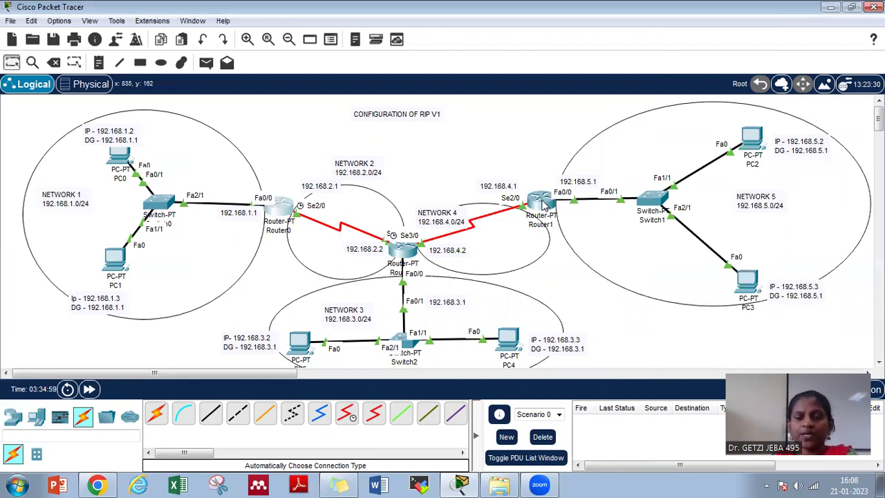
# Open Router1's command-line interface and exit from interface configuration to privileged mode.
pyautogui.click(544, 203)
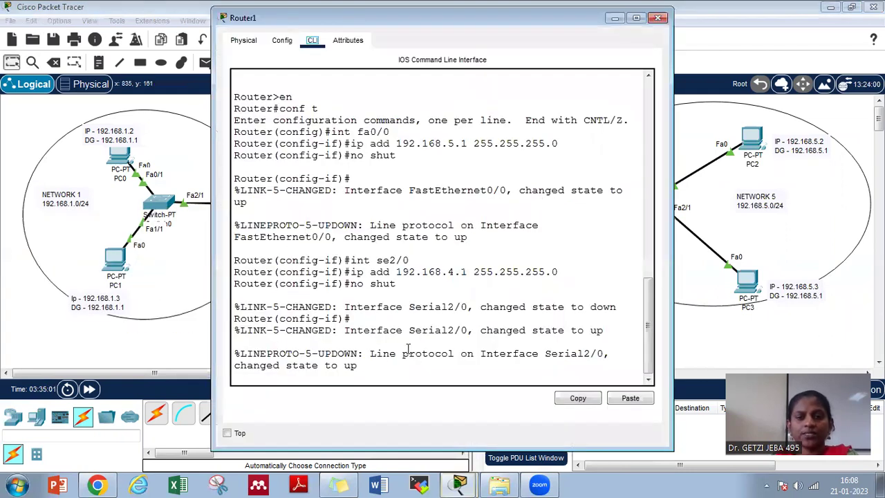
pyautogui.press('Return')
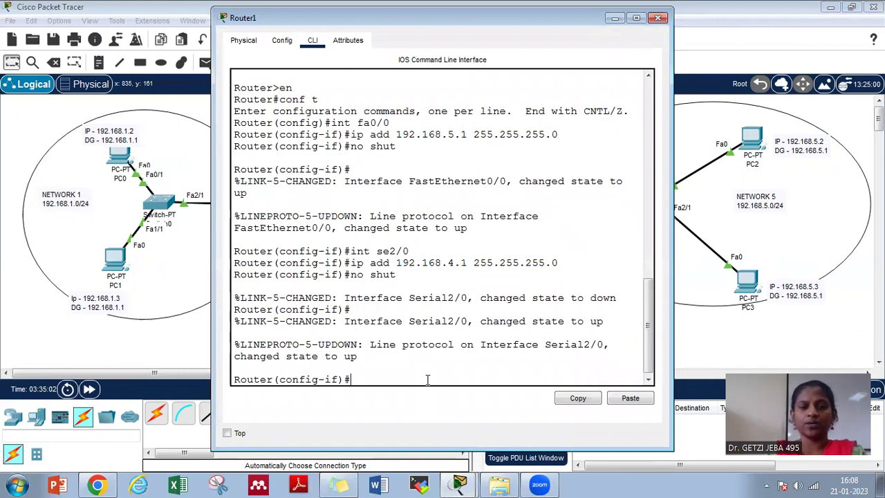
pyautogui.write('exit')
pyautogui.press('Return')
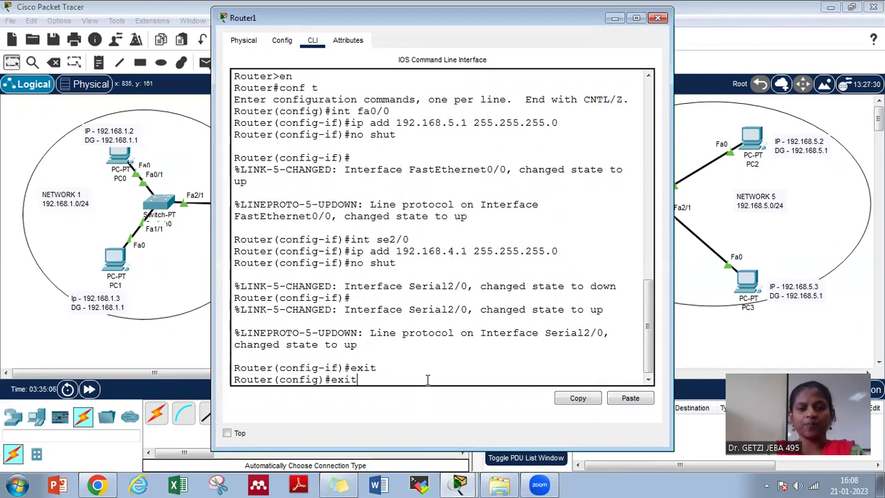
pyautogui.write('exit')
pyautogui.press('Return')
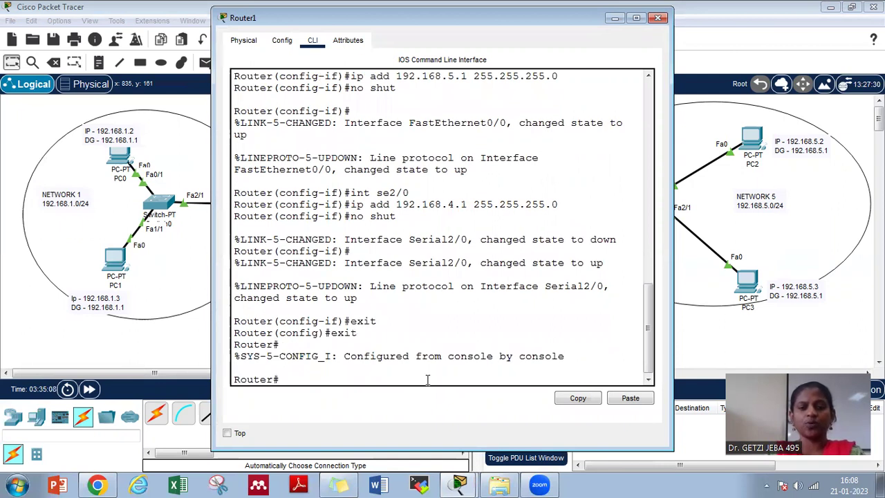
# Display Router1's routing table with sh ip route, examine its directly connected networks, and close the router window.
pyautogui.write('sh ip route')
pyautogui.press('Return')
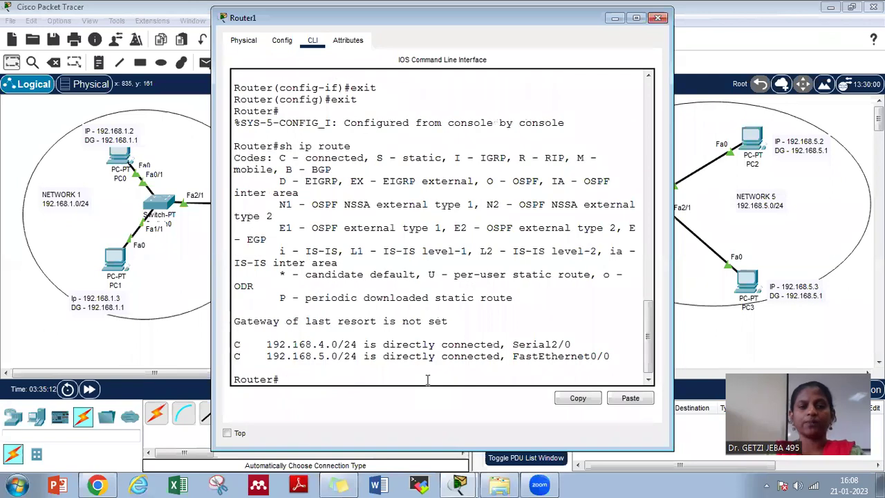
pyautogui.click(282, 40)
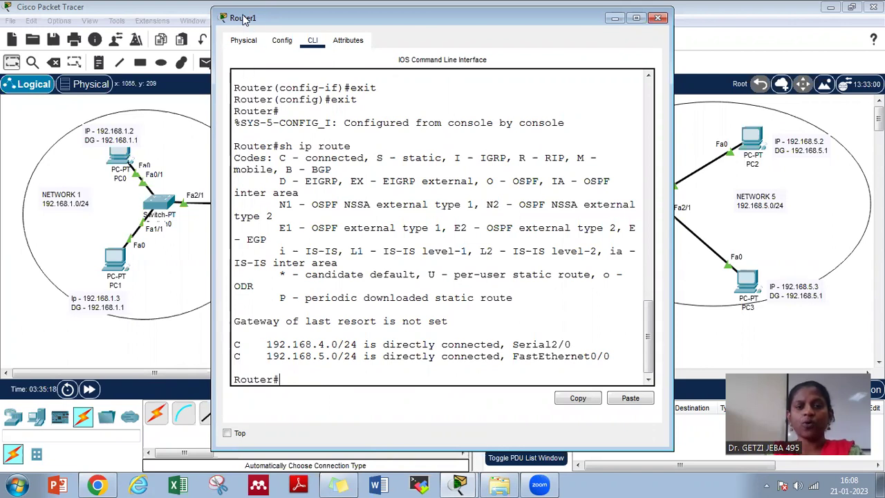
pyautogui.moveTo(319, 344); pyautogui.dragTo(339, 354)
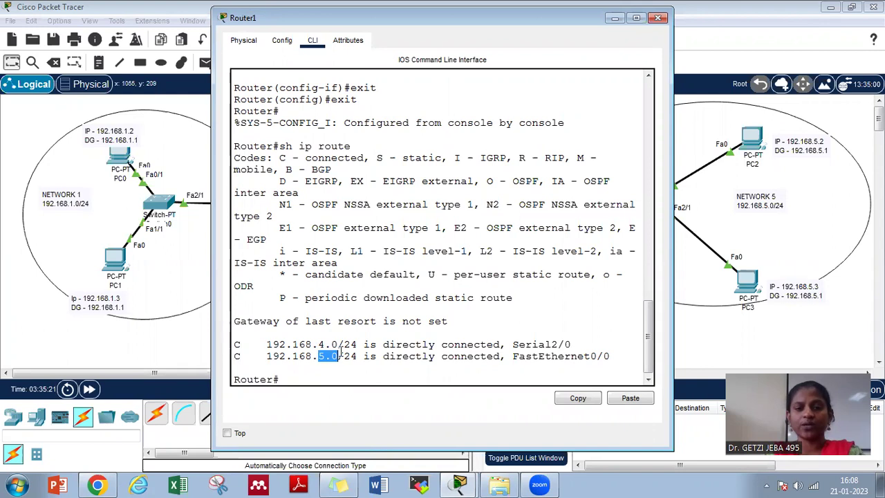
pyautogui.moveTo(234, 21); pyautogui.dragTo(227, 130)
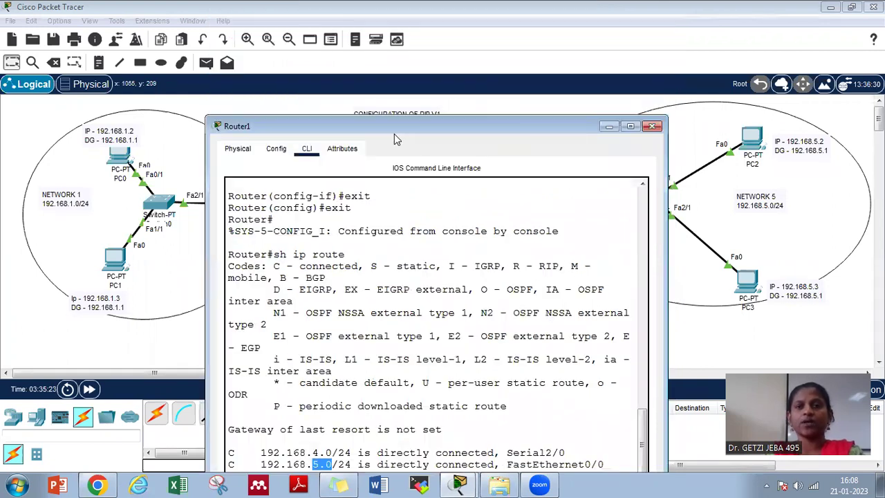
pyautogui.click(652, 126)
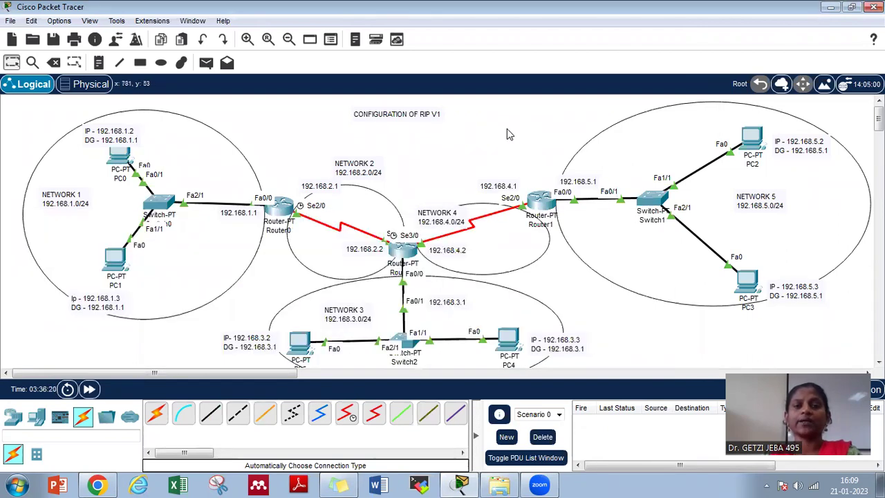
# Open Router0's command-line interface, exit to global configuration mode, and place its window beside the topology.
pyautogui.click(279, 206)
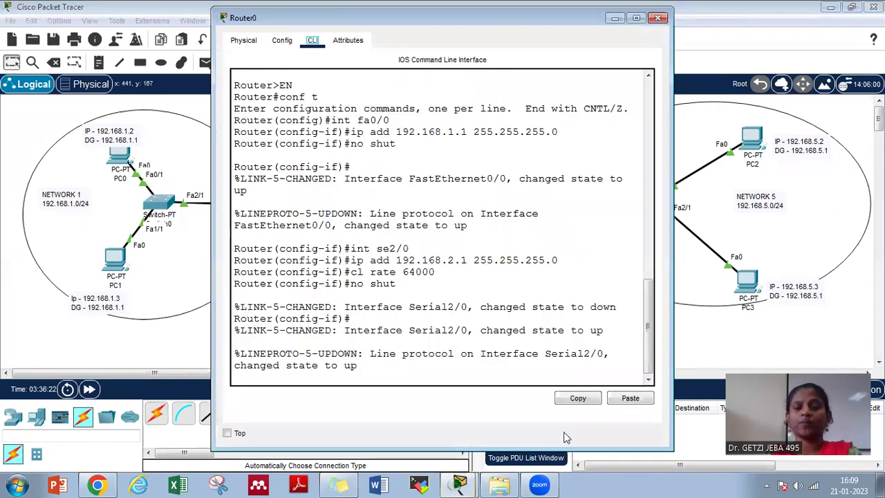
pyautogui.press('Return')
pyautogui.write('exit')
pyautogui.press('Return')
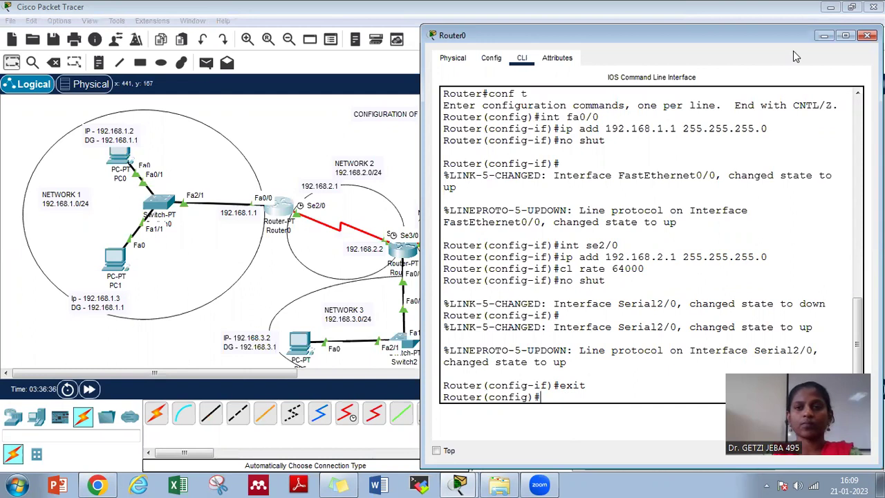
pyautogui.moveTo(793, 51); pyautogui.dragTo(739, 57)
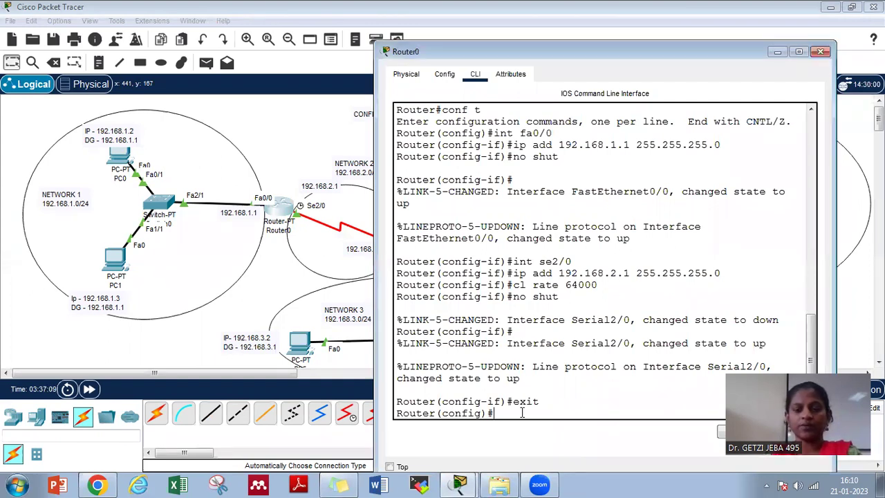
# Start RIP on Router0 with router rip and advertise network 192.168.1.0.
pyautogui.write('router rip')
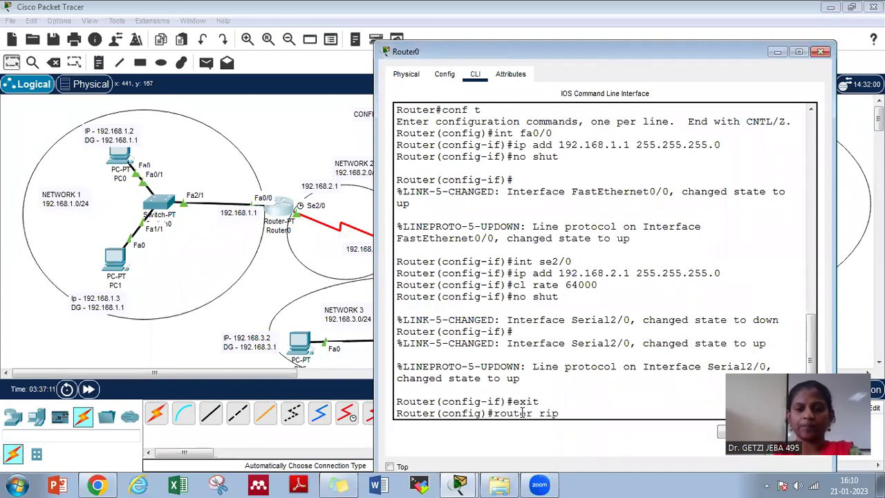
pyautogui.press('Return')
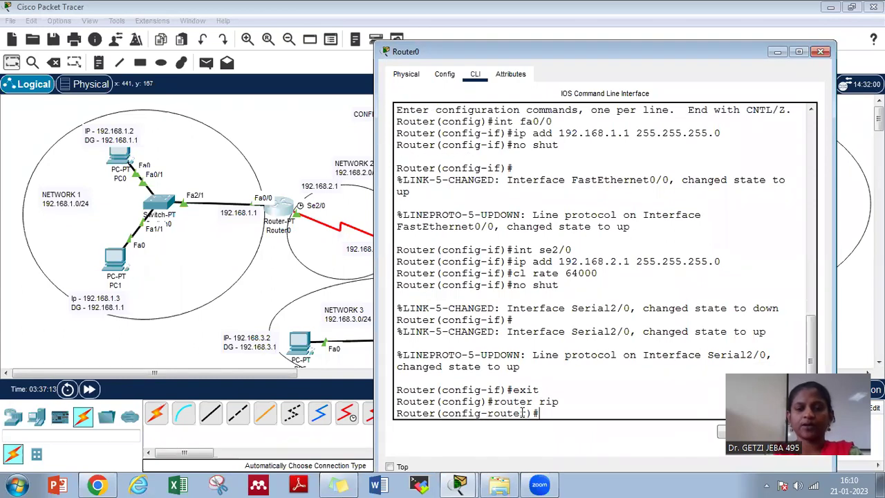
pyautogui.write('netw')
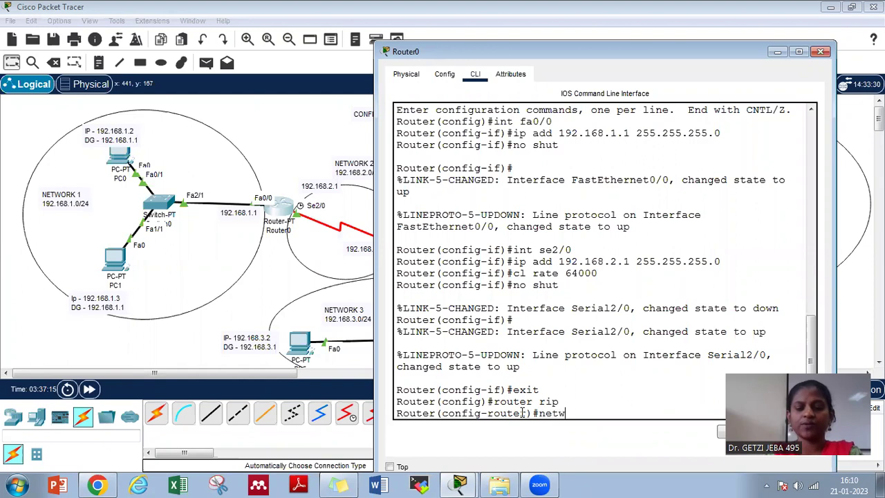
pyautogui.write('ork 192.16')
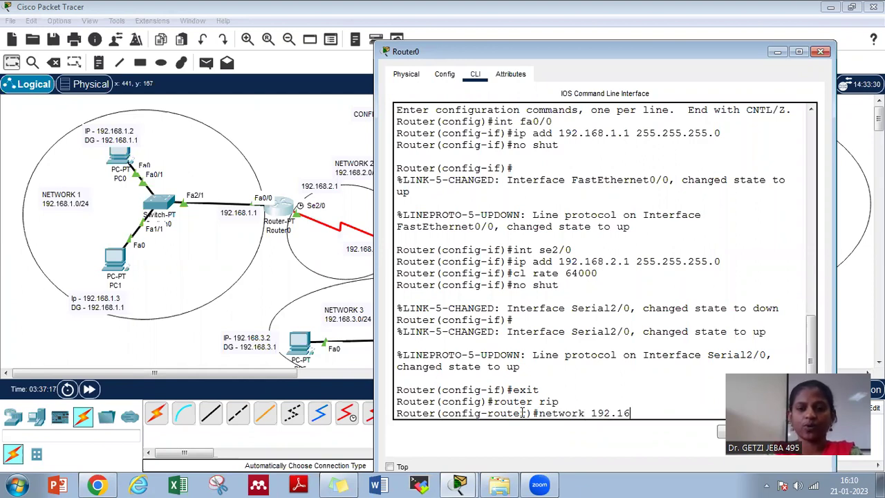
pyautogui.write('8.1.0')
pyautogui.press('Return')
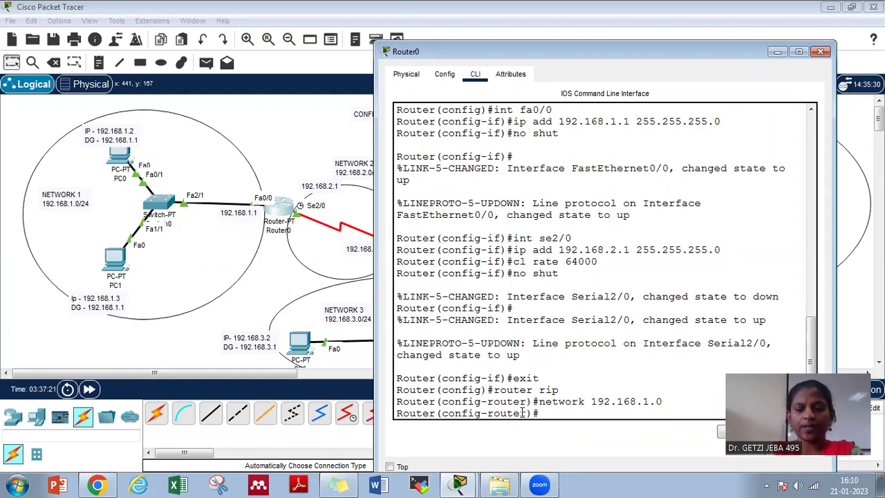
# Advertise network 192.168.2.0 in Router0's RIP configuration.
pyautogui.press('Up')
pyautogui.press('BackSpace')
pyautogui.press('BackSpace')
pyautogui.press('BackSpace')
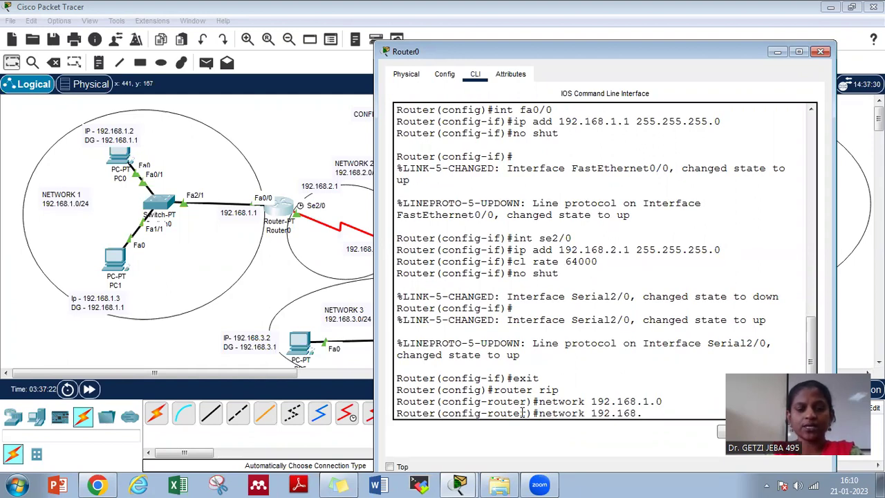
pyautogui.write('2.0')
pyautogui.press('Return')
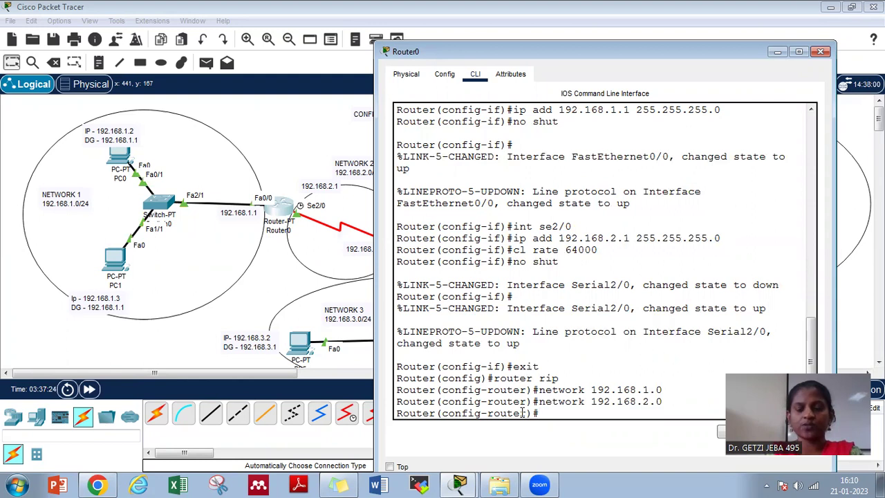
# Exit to privileged mode on Router0, save the configuration with wr, and close the router window.
pyautogui.write('exit')
pyautogui.press('Return')
pyautogui.press('Return')
pyautogui.write('ex')
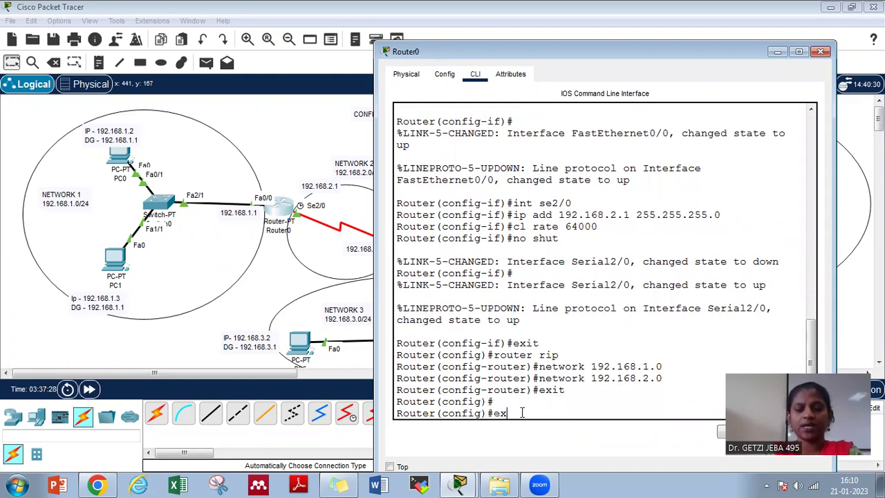
pyautogui.write('it')
pyautogui.press('Return')
pyautogui.press('Return')
pyautogui.write('wr')
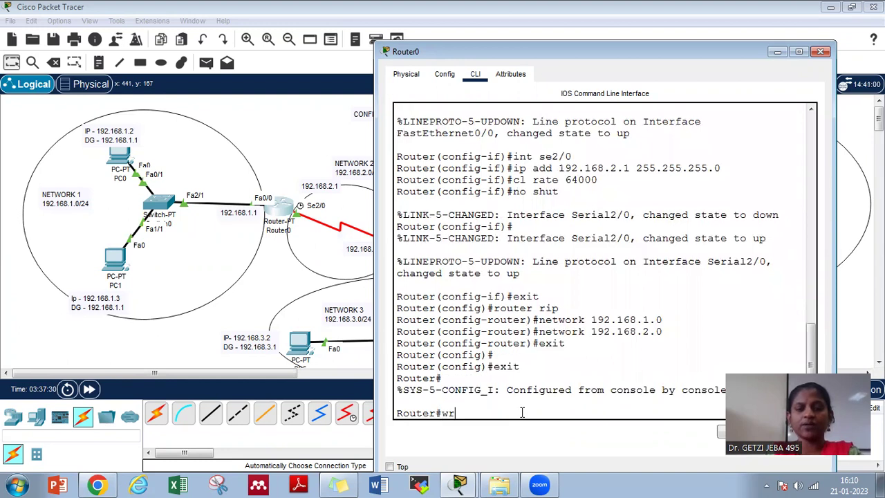
pyautogui.press('Return')
pyautogui.moveTo(458, 379); pyautogui.dragTo(440, 379)
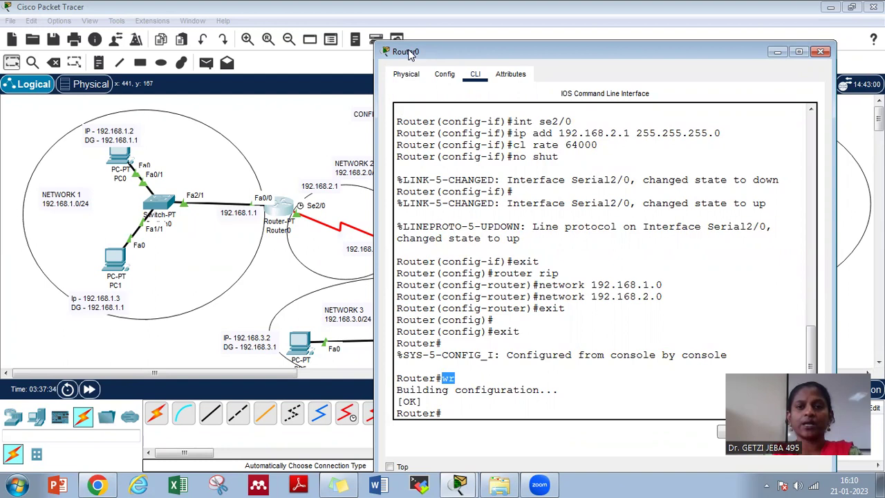
pyautogui.moveTo(412, 54); pyautogui.dragTo(274, 102)
pyautogui.click(682, 101)
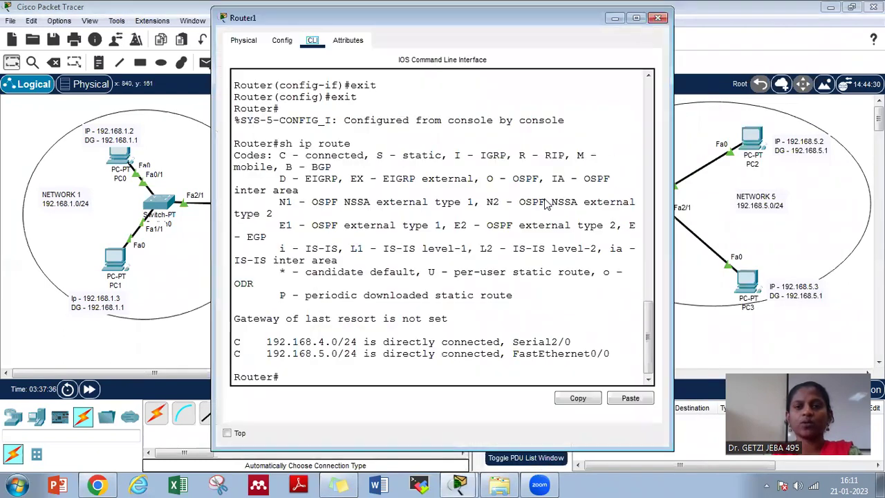
# Place Router1's command-line window beside Network 5, enter global configuration mode with conf t, and start RIP with router rip.
pyautogui.moveTo(230, 20); pyautogui.dragTo(82, 16)
pyautogui.click(141, 374)
pyautogui.write('co')
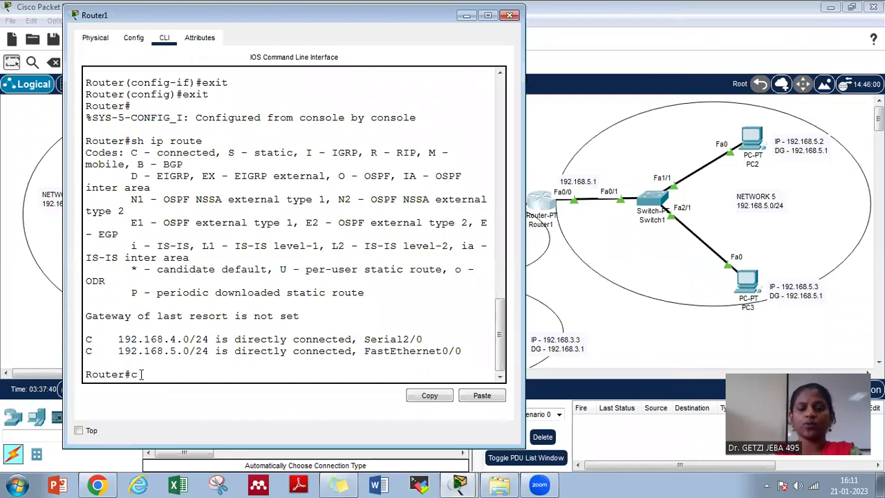
pyautogui.write('nf ')
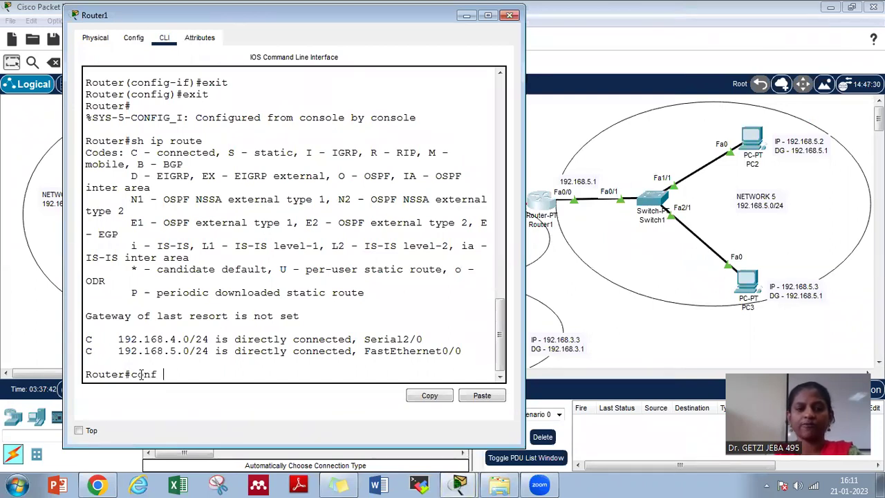
pyautogui.write('t')
pyautogui.press('Return')
pyautogui.write('router r')
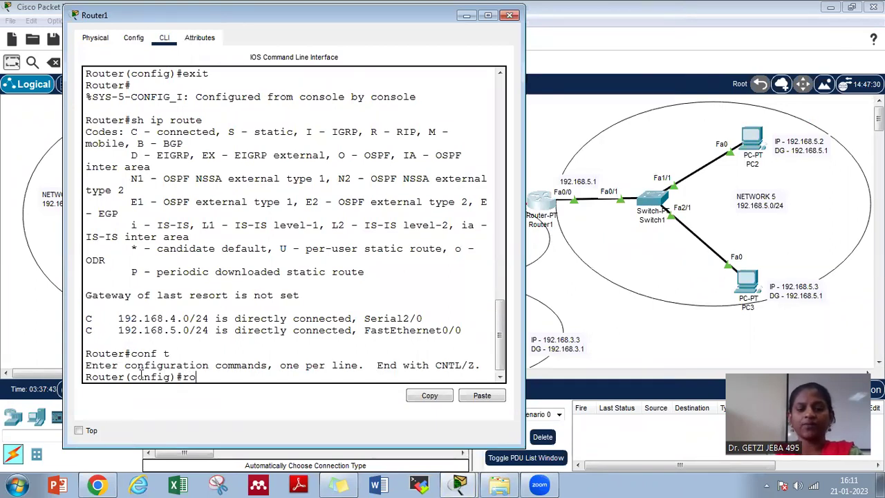
pyautogui.write('ip')
pyautogui.press('Return')
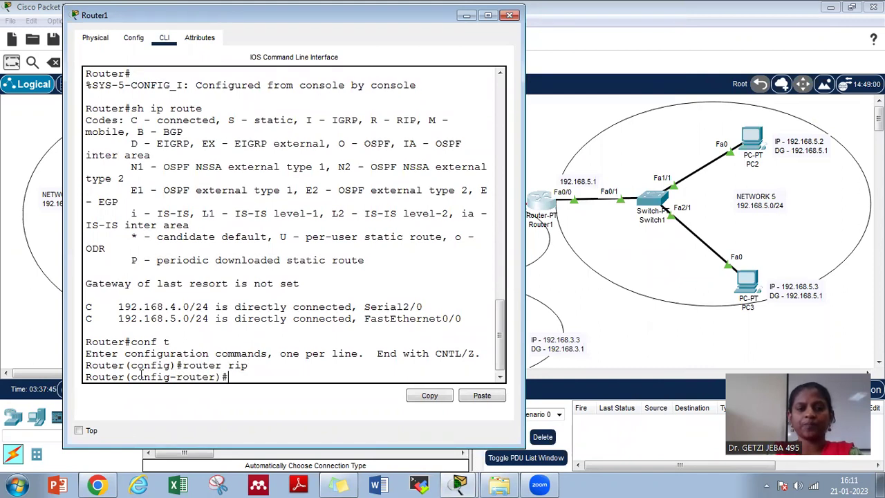
# Advertise networks 192.168.4.0 and 192.168.5.0 in Router1's RIP configuration.
pyautogui.write('network 192')
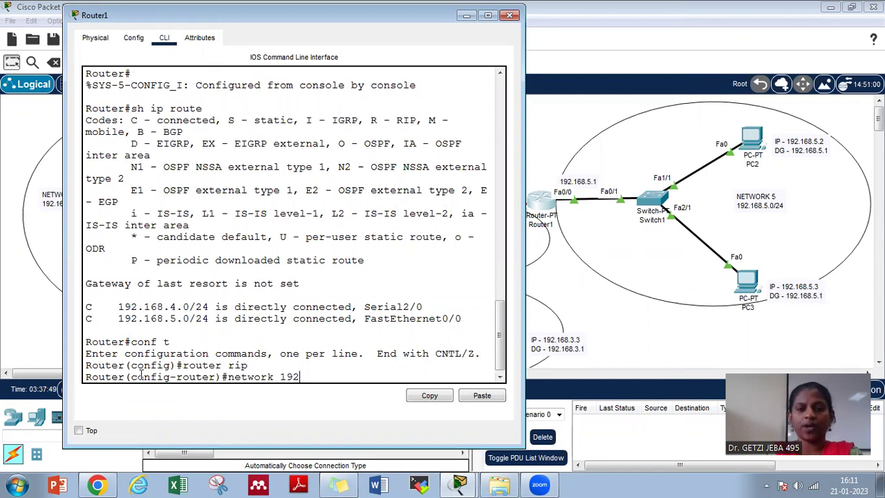
pyautogui.write('.168.4.0')
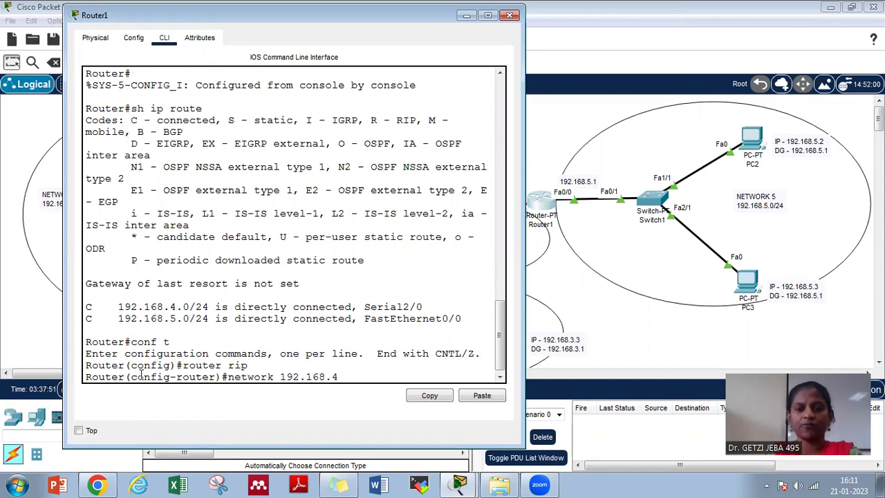
pyautogui.press('Return')
pyautogui.press('Up')
pyautogui.press('BackSpace')
pyautogui.press('BackSpace')
pyautogui.press('BackSpace')
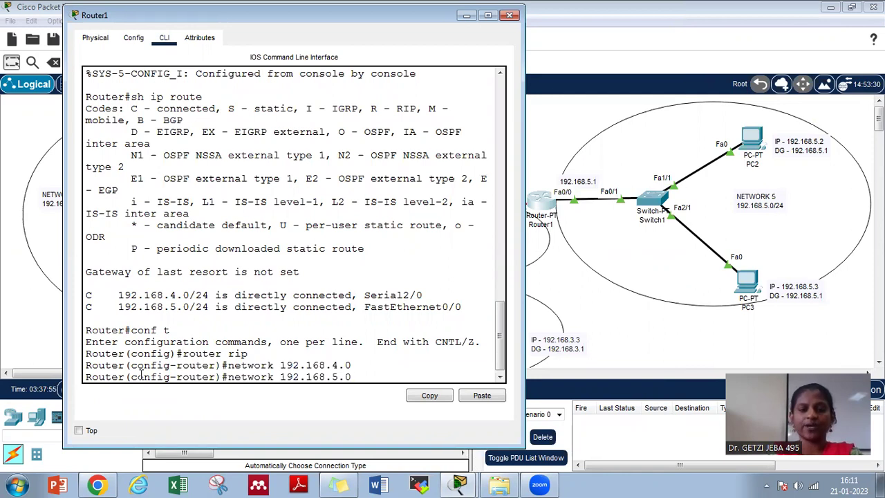
pyautogui.write('5.0')
pyautogui.press('Return')
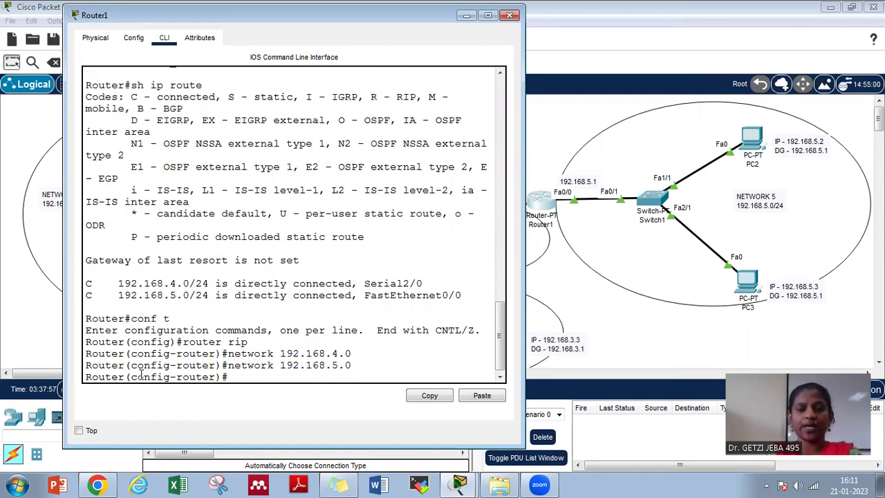
# Exit to privileged mode on Router1, save the configuration with wr, and close the router window.
pyautogui.write('exit')
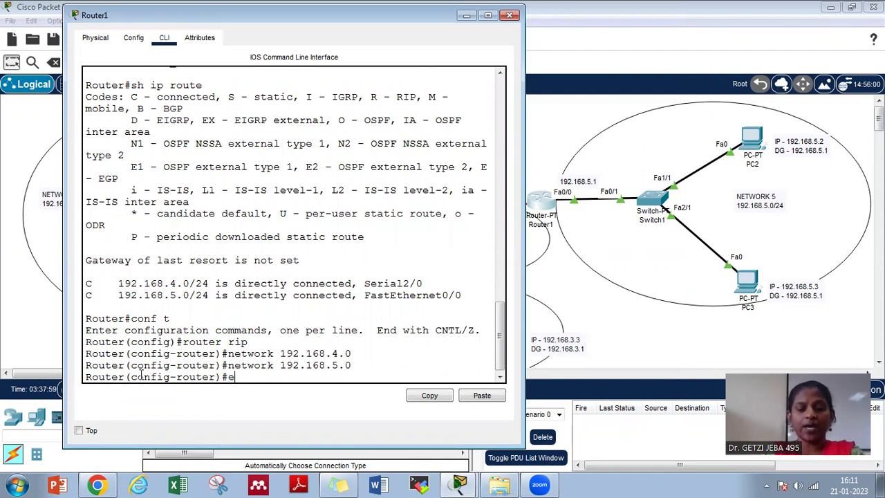
pyautogui.press('Return')
pyautogui.write('exit')
pyautogui.press('Return')
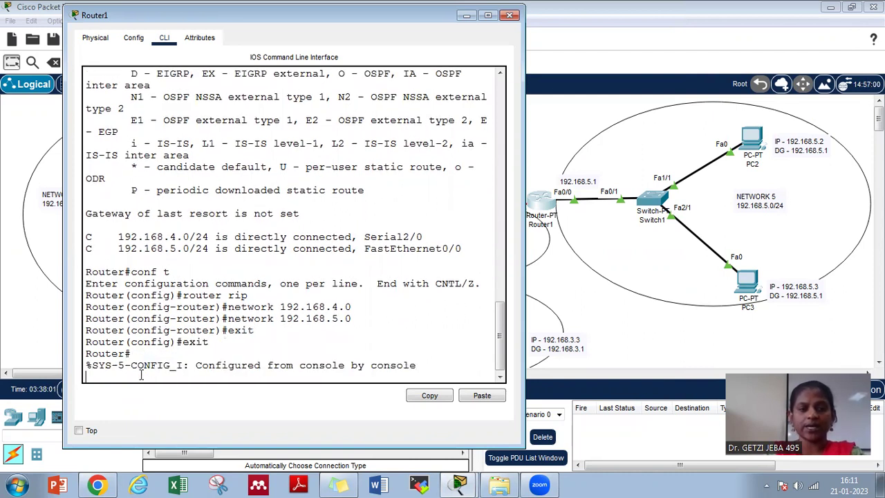
pyautogui.press('Return')
pyautogui.write('wr')
pyautogui.press('Return')
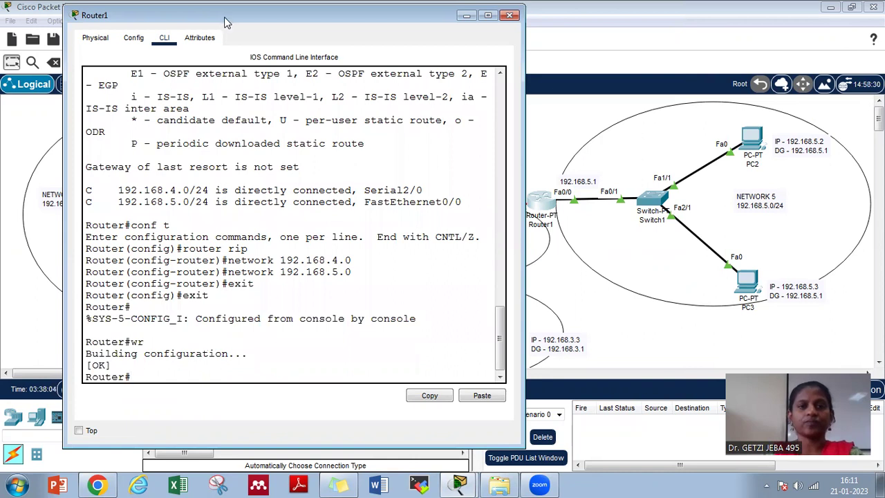
pyautogui.moveTo(224, 18); pyautogui.dragTo(183, 102)
pyautogui.click(470, 101)
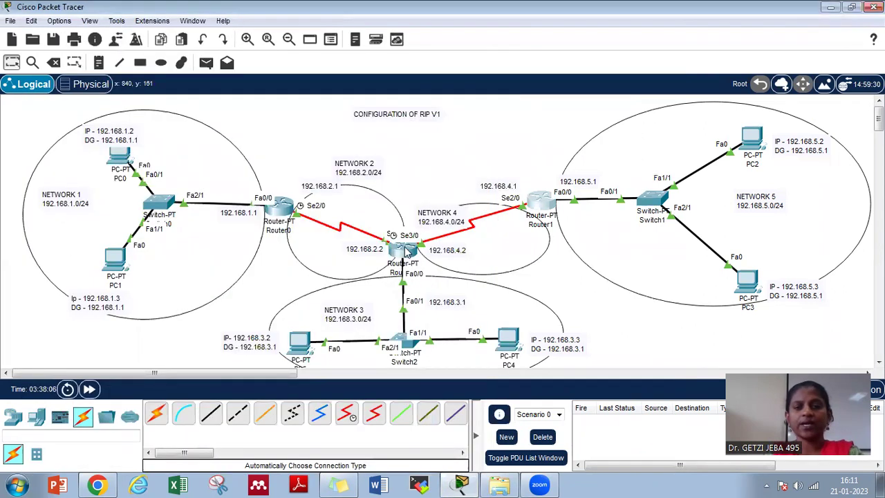
# Open Router2's command-line interface and exit from interface configuration to global configuration mode.
pyautogui.click(406, 242)
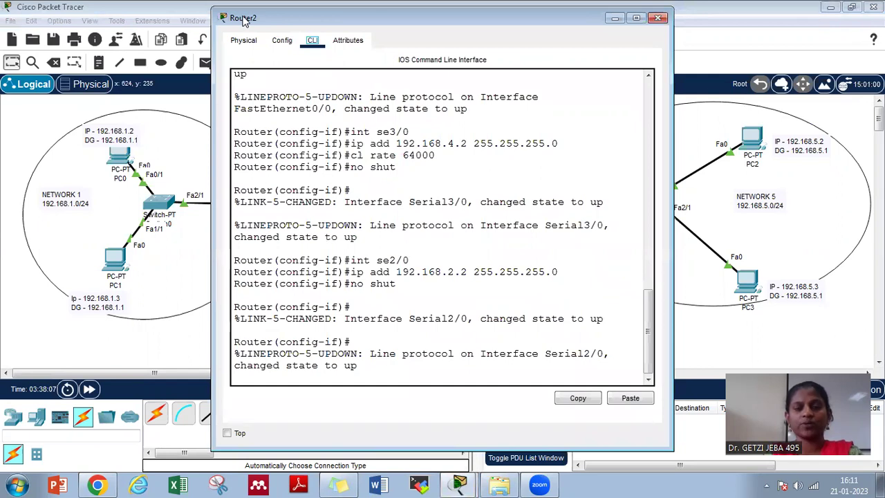
pyautogui.moveTo(244, 20); pyautogui.dragTo(157, 52)
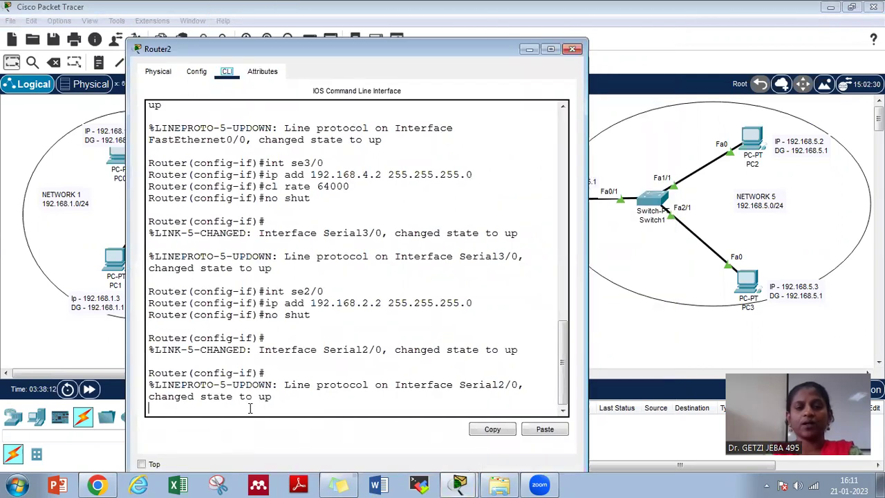
pyautogui.click(249, 409)
pyautogui.press('Return')
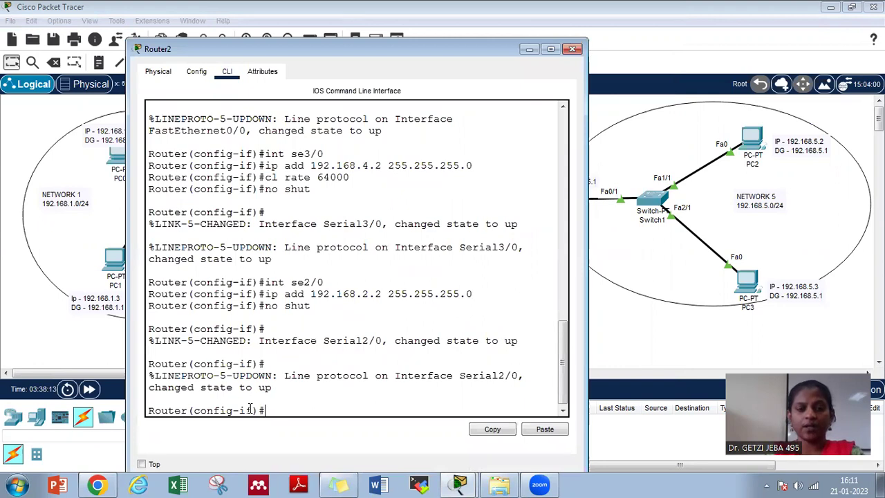
pyautogui.write('exit')
pyautogui.press('Return')
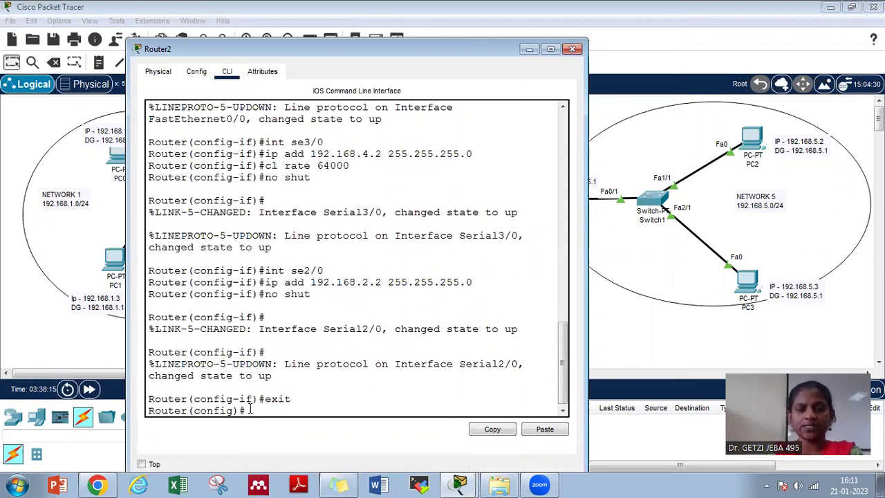
# Start RIP on Router2 with router rip and advertise network 192.168.2.0.
pyautogui.write('router rip')
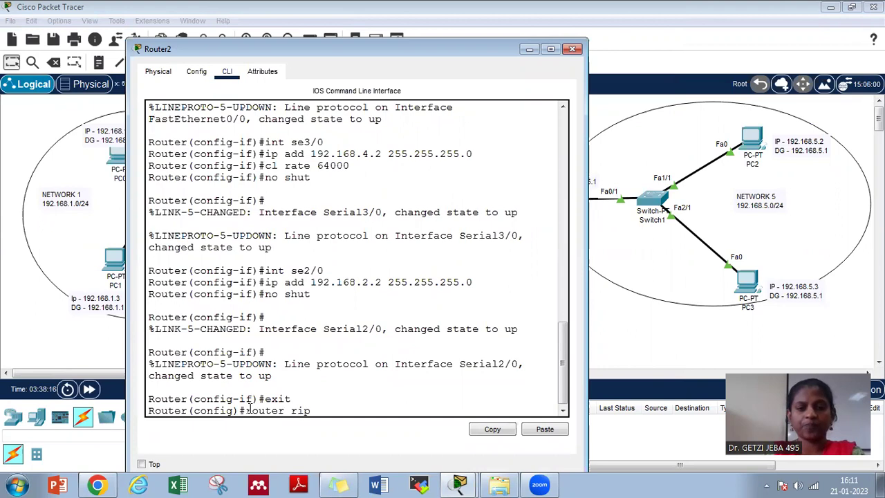
pyautogui.press('Return')
pyautogui.write('n')
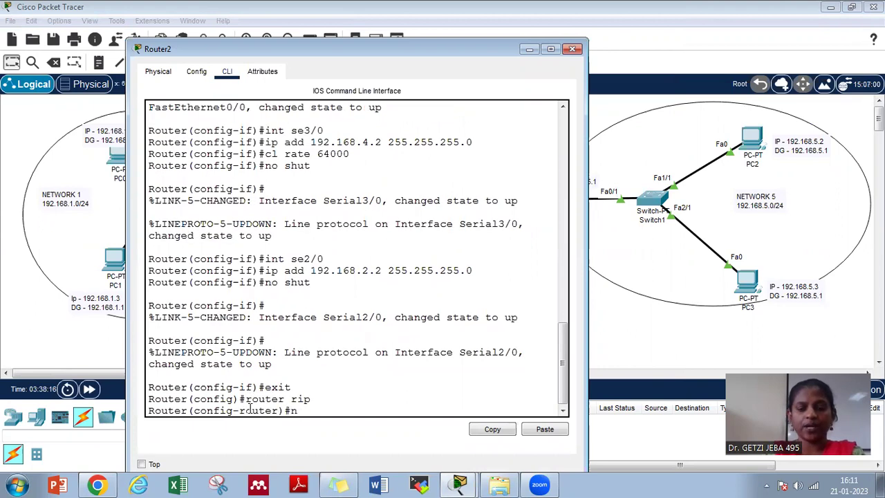
pyautogui.write('etwork 192.16')
pyautogui.press('BackSpace')
pyautogui.write('168.')
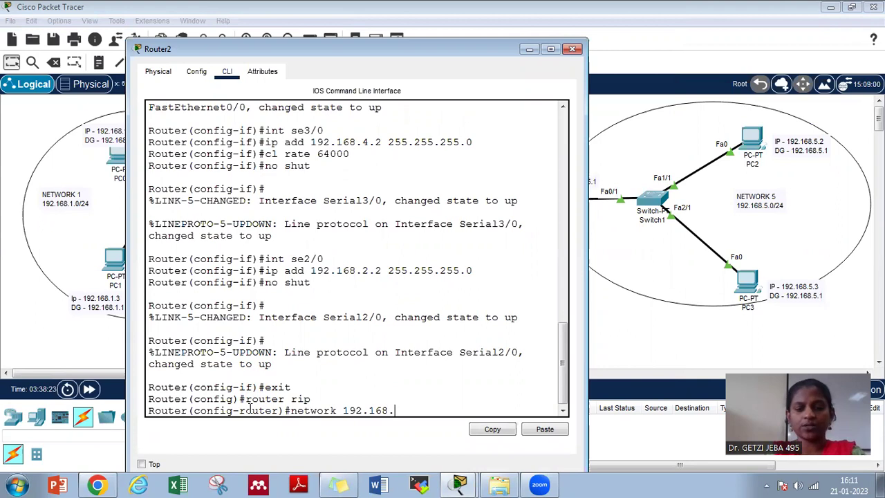
pyautogui.write('2.0')
pyautogui.press('Return')
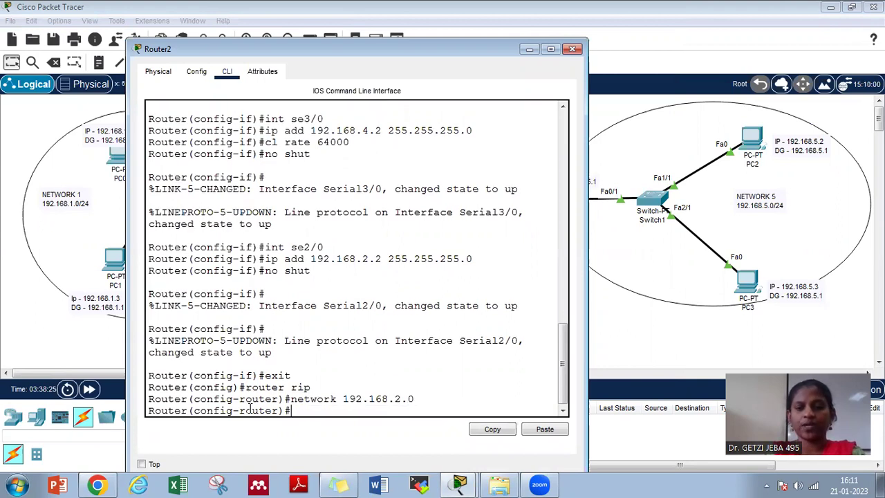
# Advertise networks 192.168.3.0 and 192.168.4.0 in Router2's RIP configuration.
pyautogui.press('Up')
pyautogui.press('BackSpace')
pyautogui.press('BackSpace')
pyautogui.press('BackSpace')
pyautogui.write('3.0')
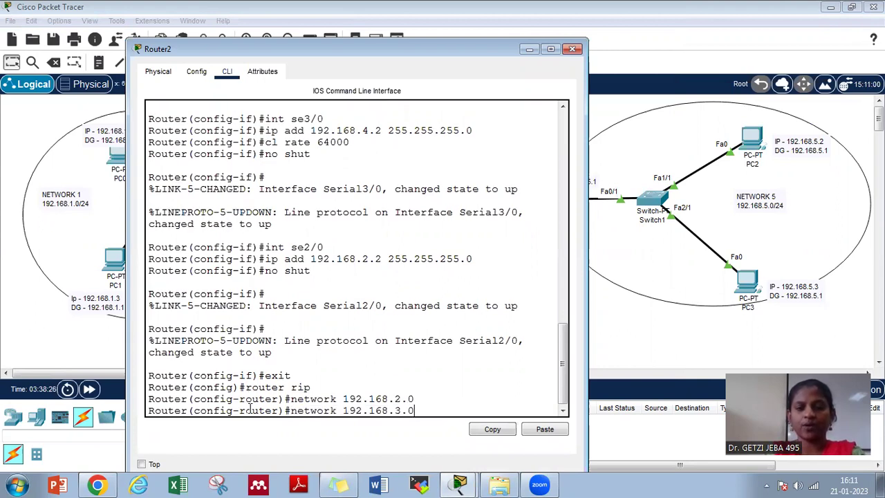
pyautogui.press('Return')
pyautogui.press('Up')
pyautogui.press('BackSpace')
pyautogui.press('BackSpace')
pyautogui.press('BackSpace')
pyautogui.write('4.0')
pyautogui.press('Return')
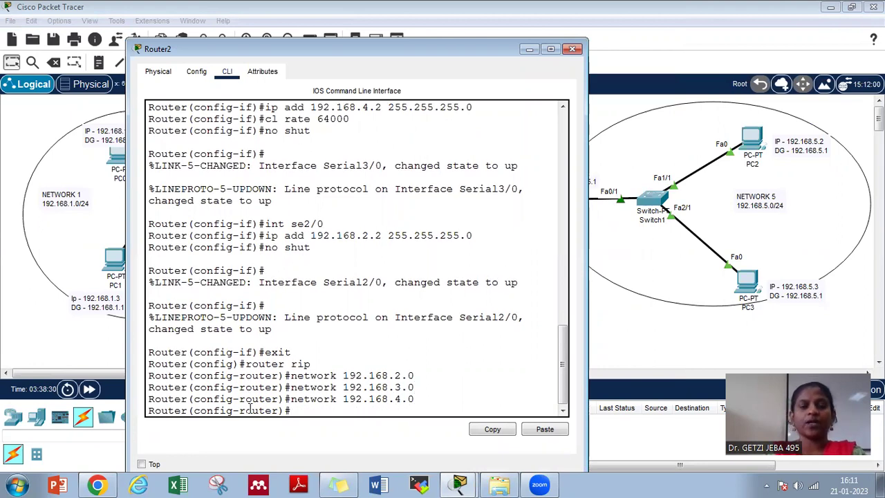
# Return Router2 to privileged mode with end and save its configuration with wr.
pyautogui.write('end')
pyautogui.press('Return')
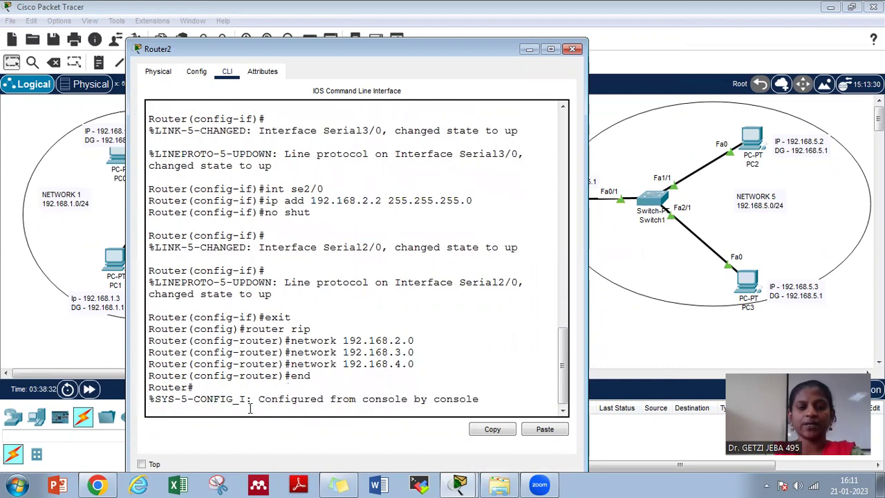
pyautogui.write('wr')
pyautogui.press('Return')
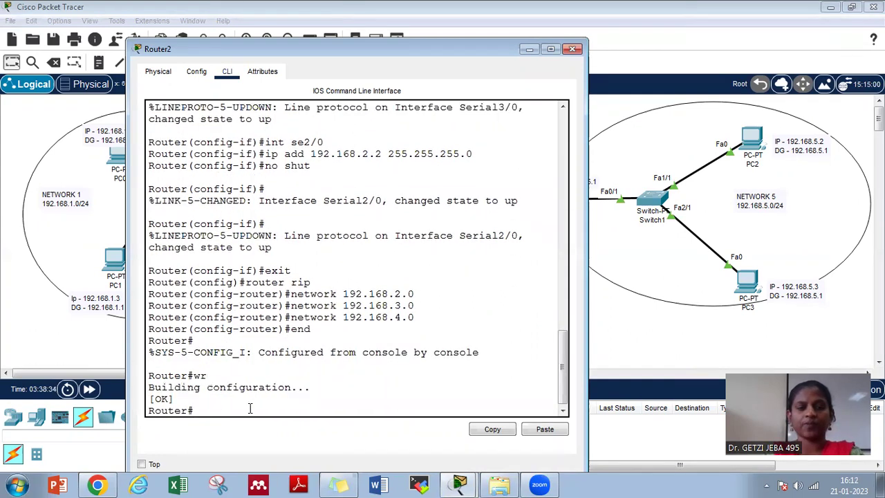
# Close Router2's configuration window and open Router0's routing table with the Inspect tool.
pyautogui.moveTo(378, 50); pyautogui.dragTo(383, 109)
pyautogui.click(579, 108)
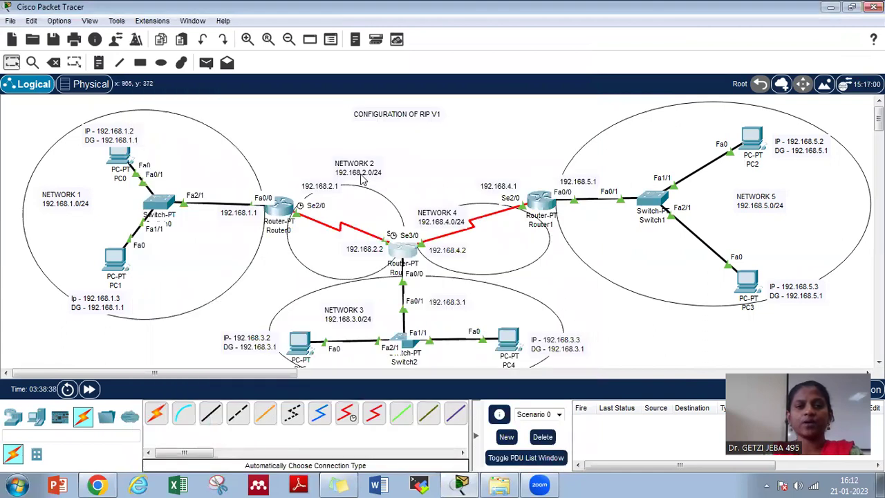
pyautogui.click(32, 63)
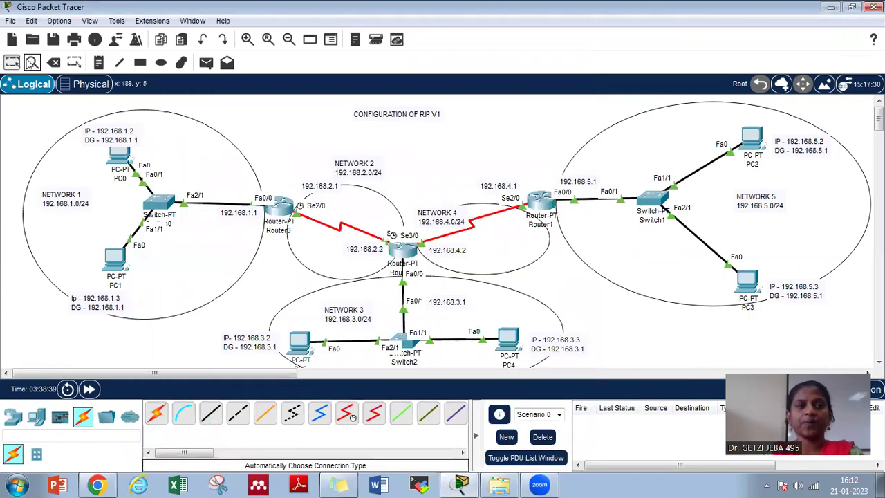
pyautogui.click(290, 211)
pyautogui.click(313, 219)
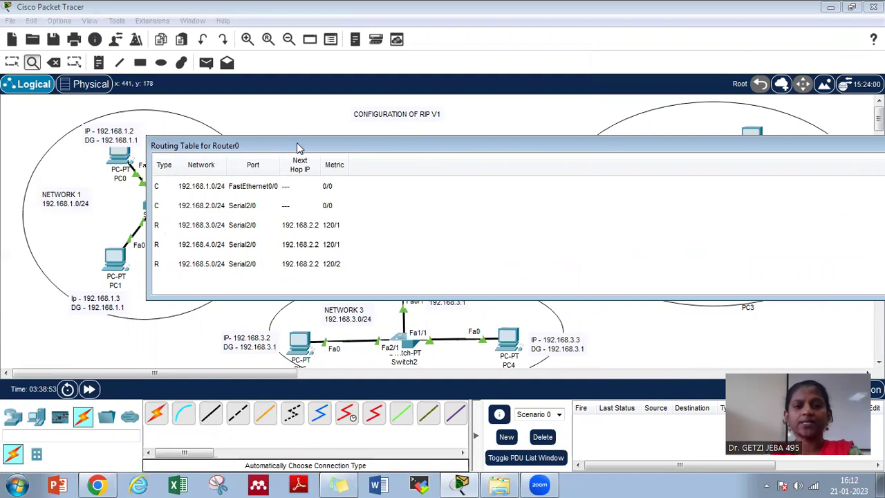
# Compare the route types, next hops and metrics in Router0's routing table with the topology, and close the table.
pyautogui.moveTo(299, 148); pyautogui.dragTo(569, 155)
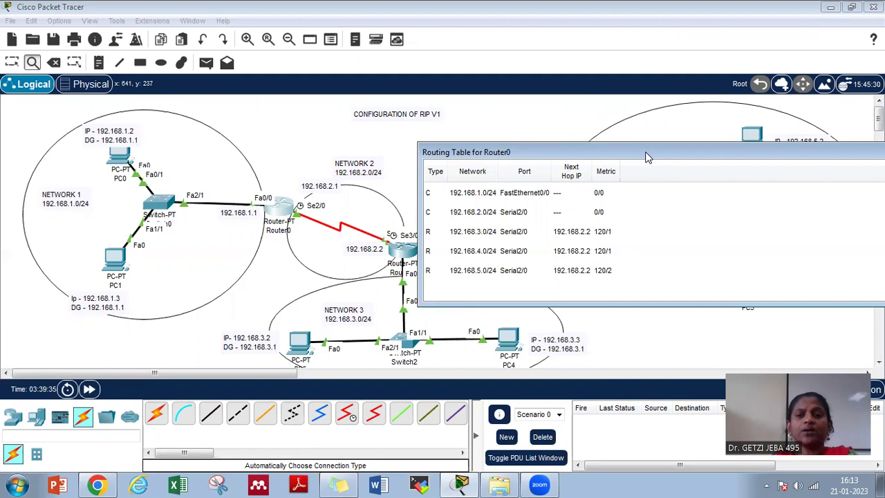
pyautogui.moveTo(647, 156); pyautogui.dragTo(247, 184)
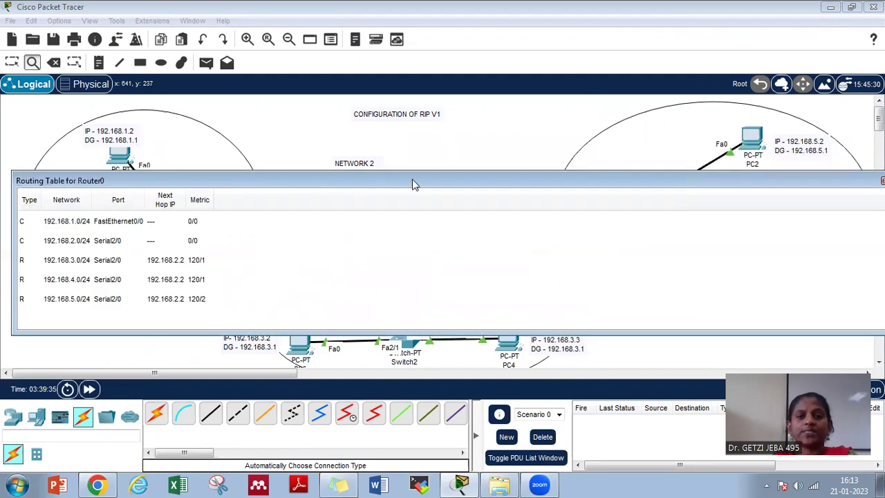
pyautogui.moveTo(360, 190); pyautogui.dragTo(306, 200)
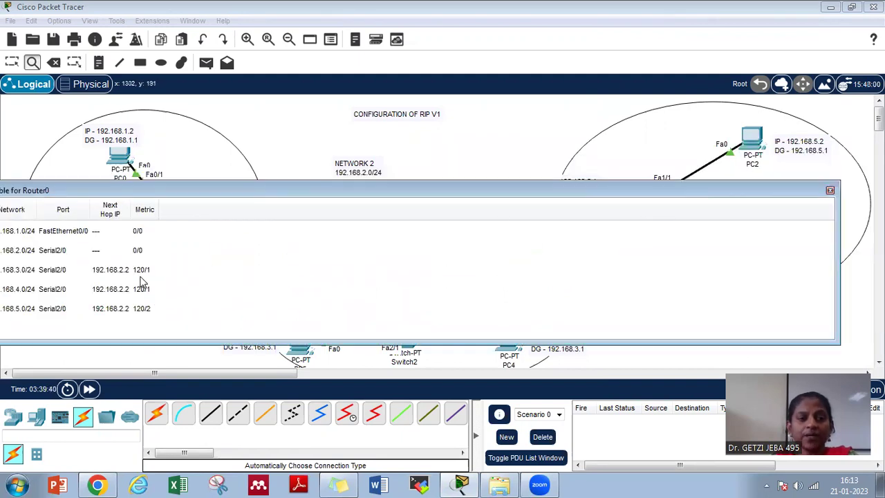
pyautogui.click(831, 192)
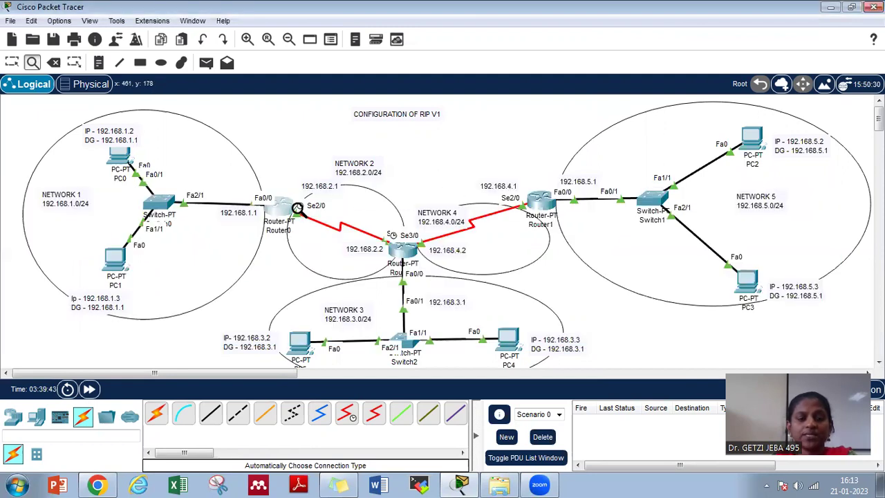
pyautogui.press('Escape')
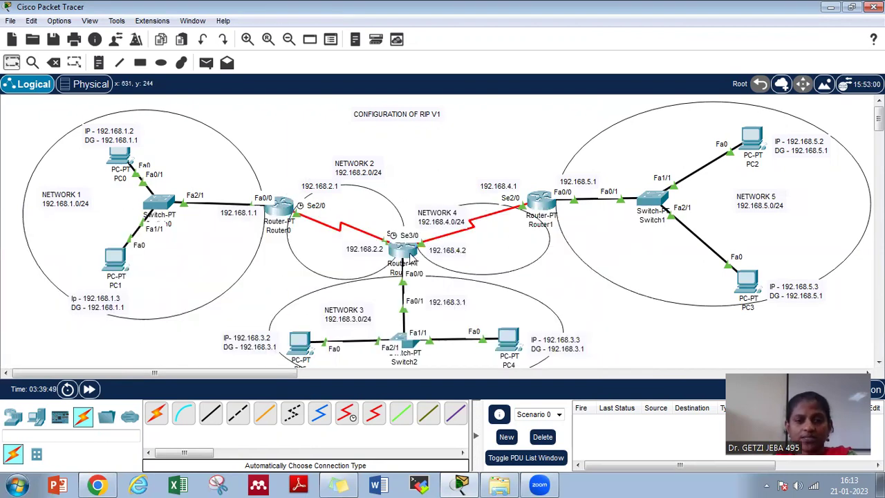
# Inspect Router0's routing table again to review its RIP-learned routes and hop counts, closing it when finished.
pyautogui.moveTo(411, 258)
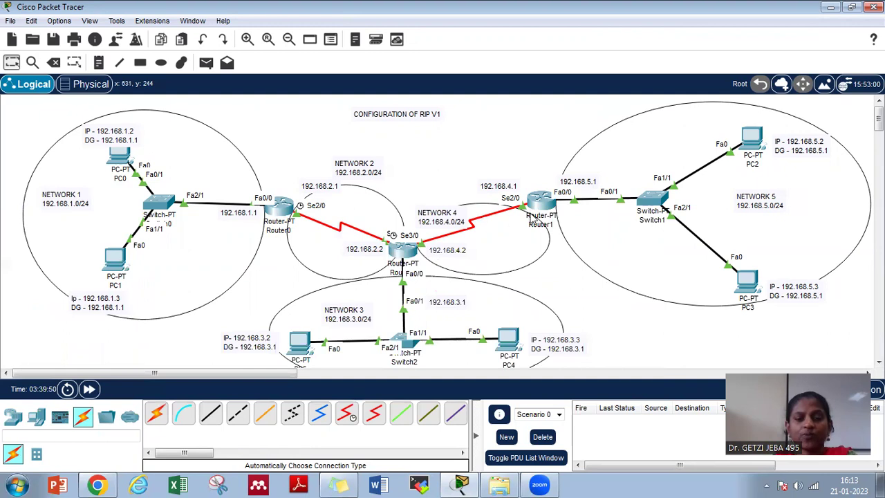
pyautogui.moveTo(533, 219)
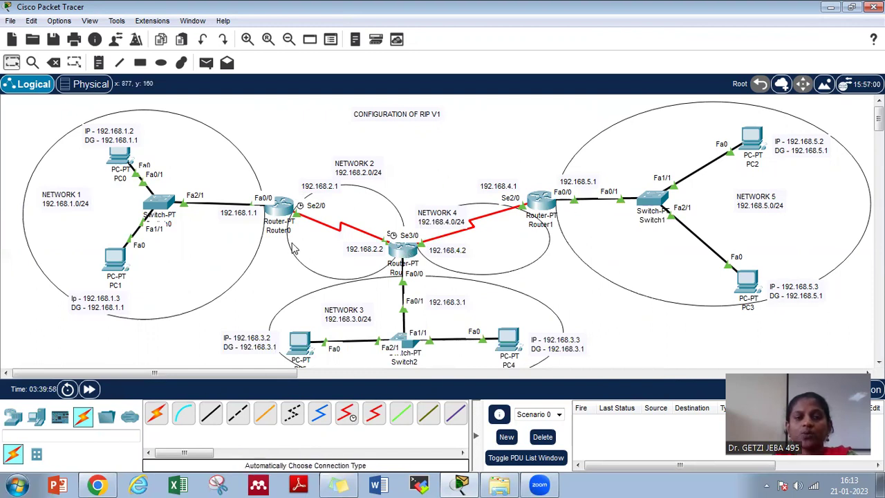
pyautogui.click(286, 200)
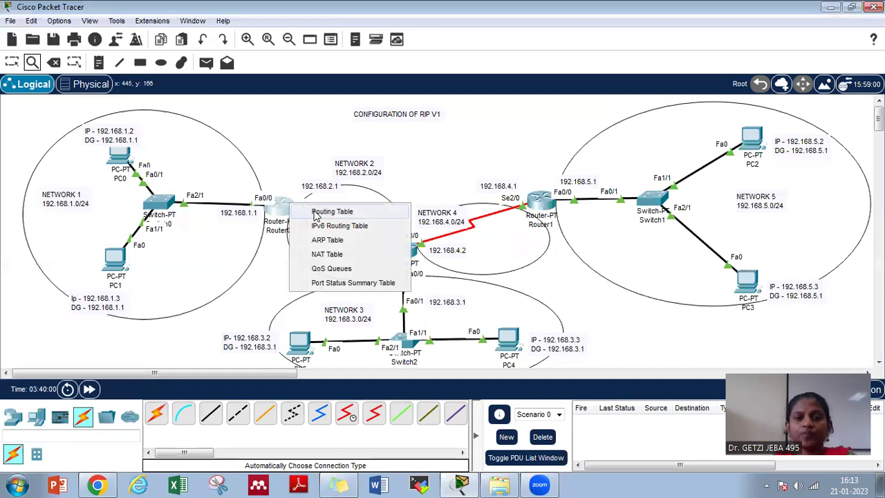
pyautogui.click(315, 211)
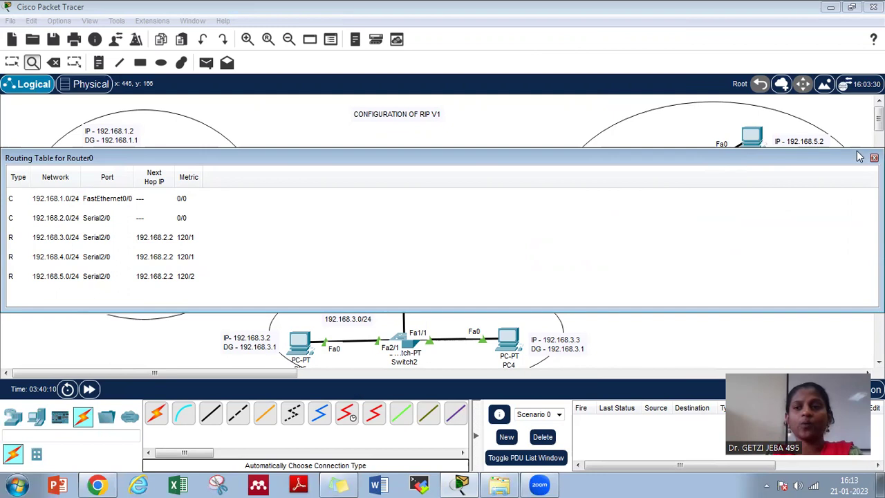
pyautogui.click(874, 157)
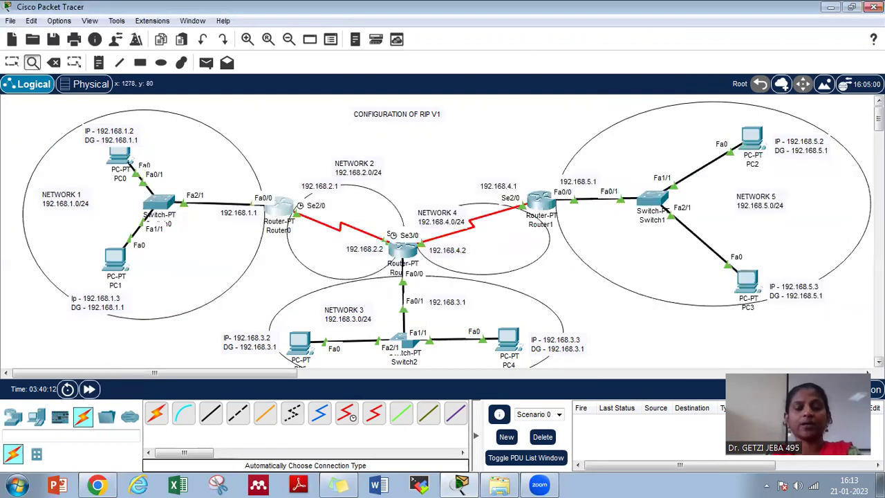
pyautogui.press('Escape')
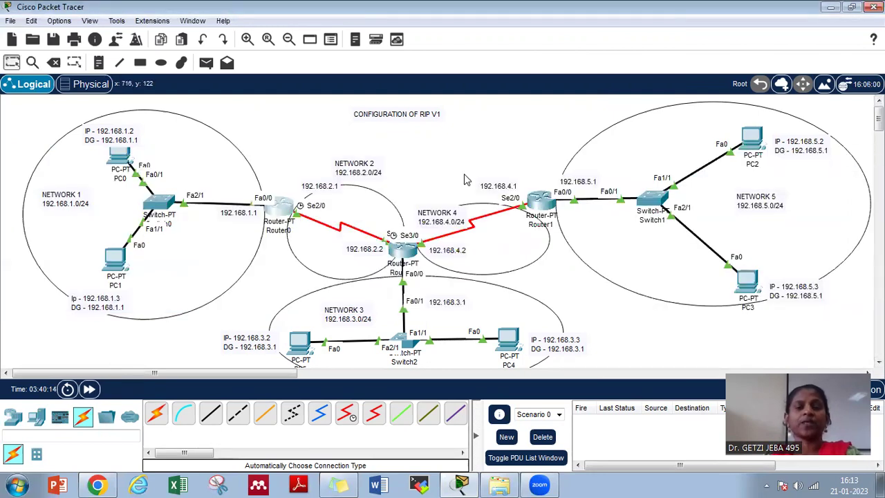